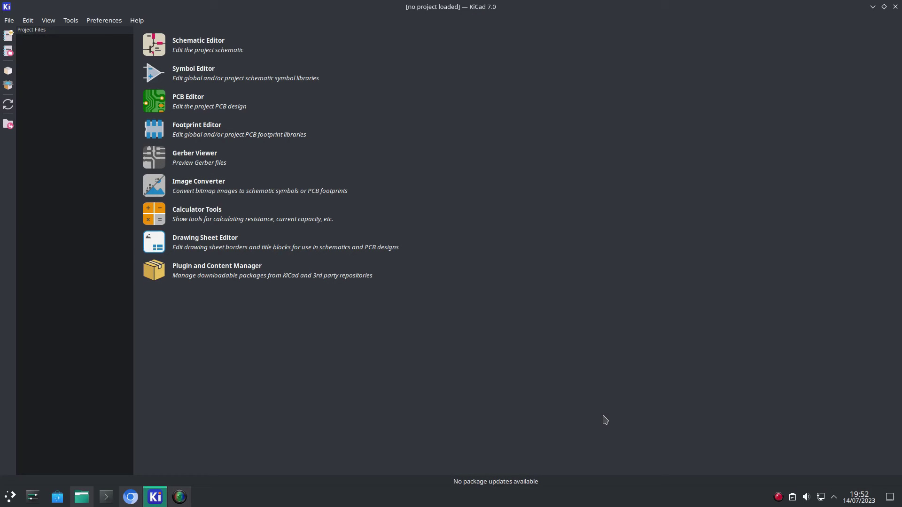
# - Bring the Adafruit MacroPad RP2040 guide in Chromium forward and skim through it
pyautogui.click(130, 499)
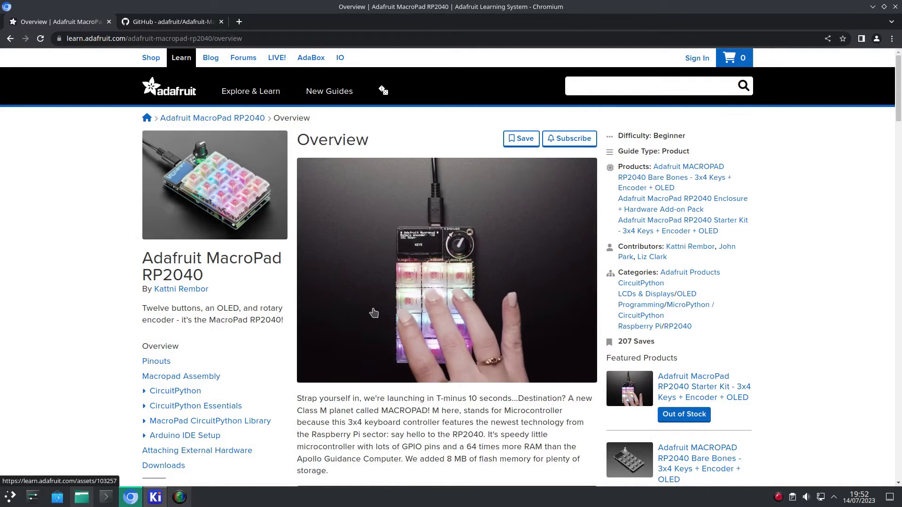
pyautogui.scroll(-20, 375, 312)
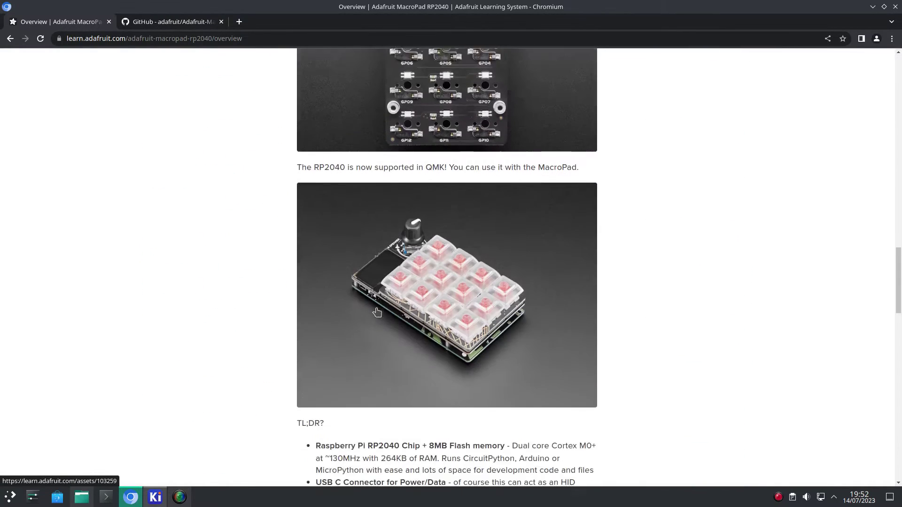
pyautogui.scroll(-19, 377, 312)
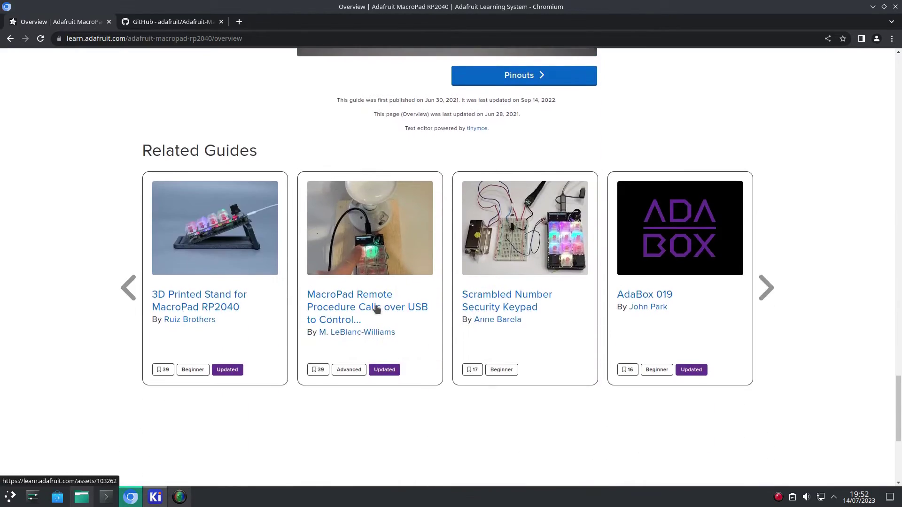
pyautogui.scroll(20, 377, 308)
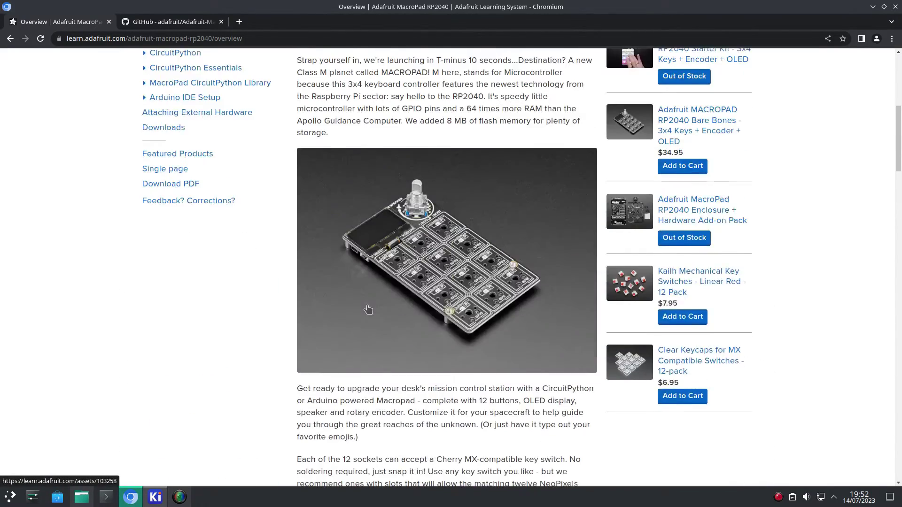
pyautogui.scroll(7, 368, 309)
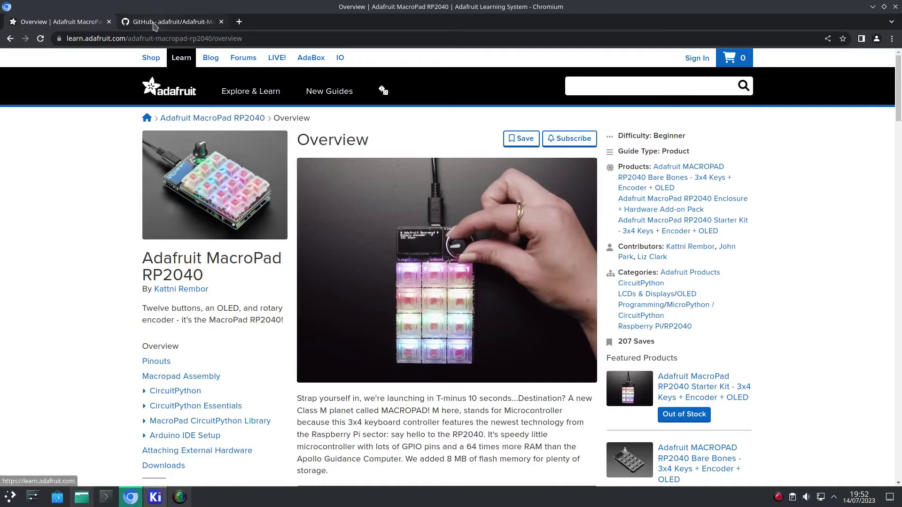
# - Download the Adafruit-MacroPad-RP2040-PCB GitHub repository as a ZIP archive
pyautogui.click(154, 26)
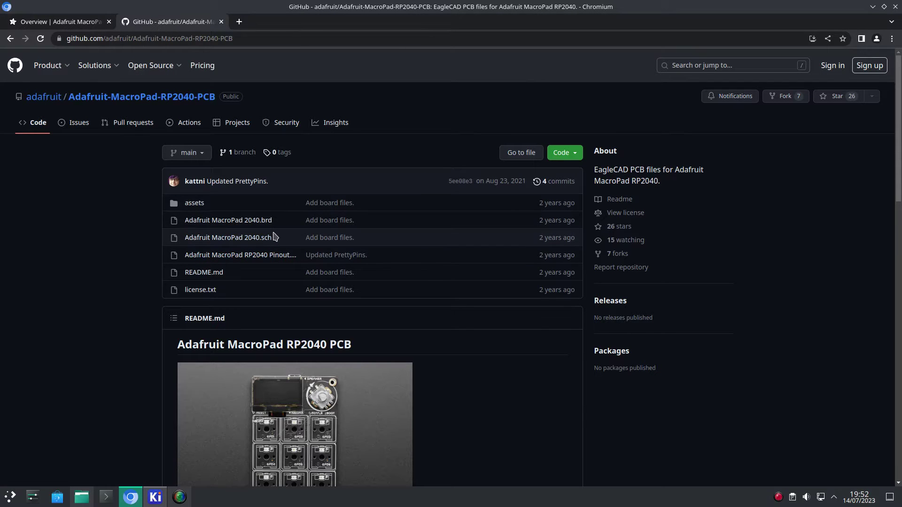
pyautogui.click(557, 155)
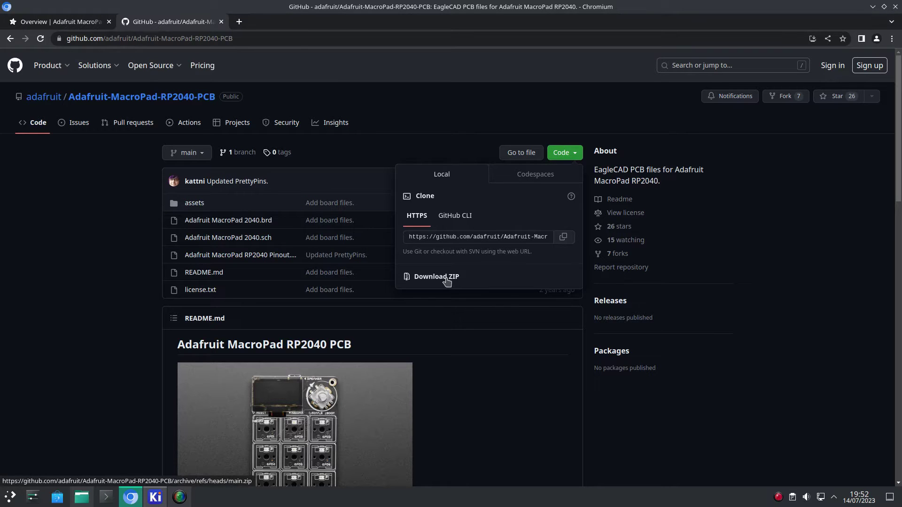
pyautogui.click(430, 117)
# - Start an EAGLE project import in KiCad and pick Adafruit MacroPad 2040.brd
pyautogui.hotkey('alt', 'Tab')
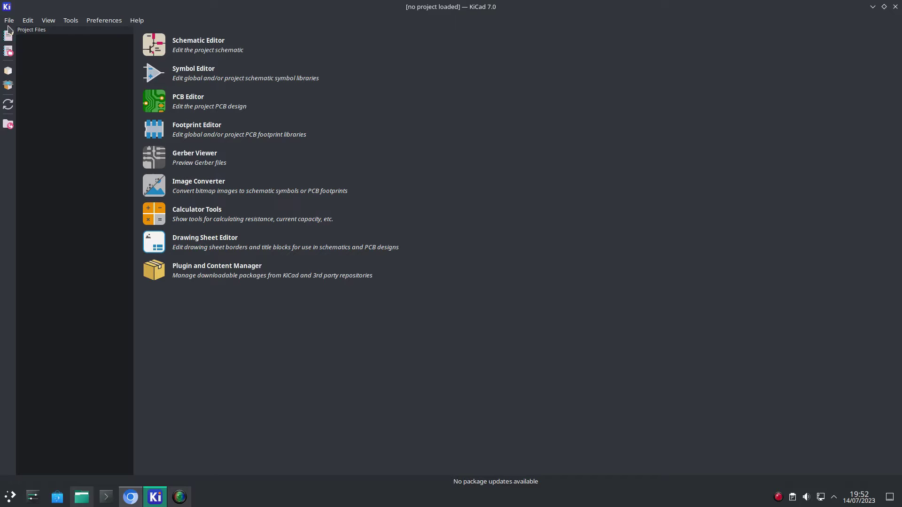
pyautogui.click(9, 22)
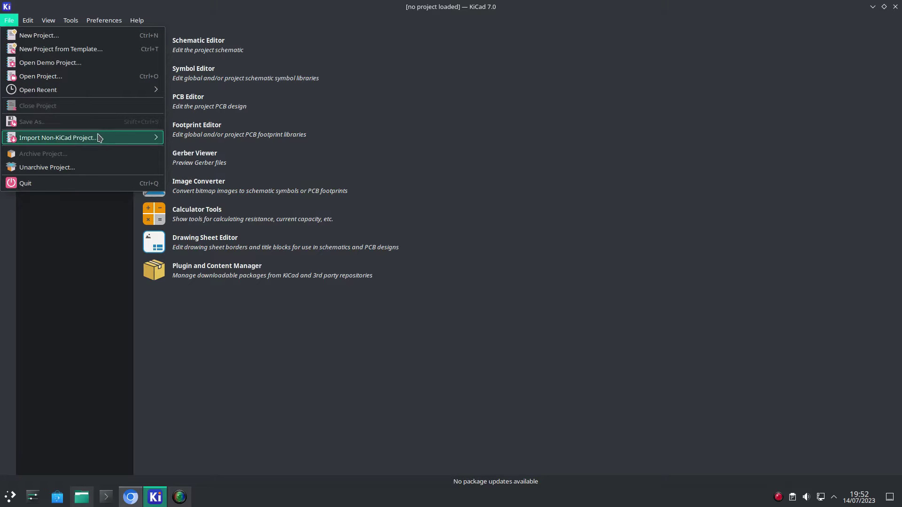
pyautogui.moveTo(105, 138)
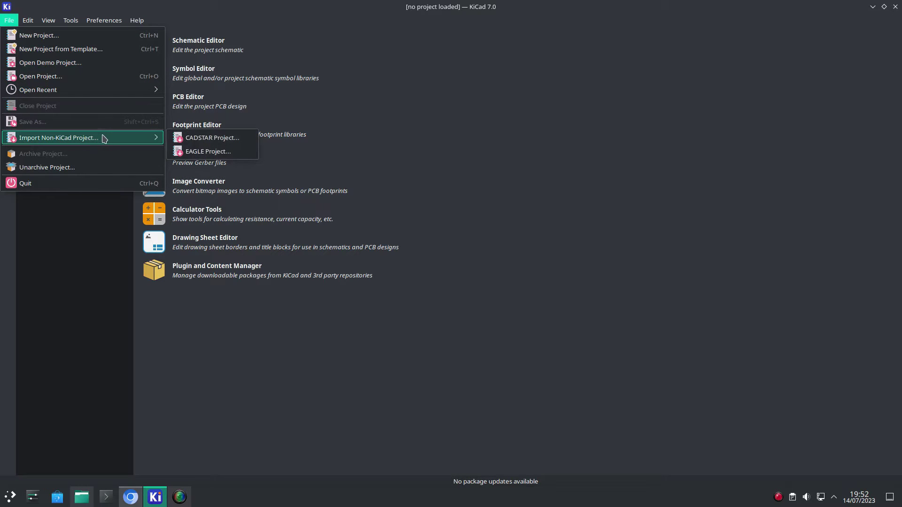
pyautogui.click(199, 151)
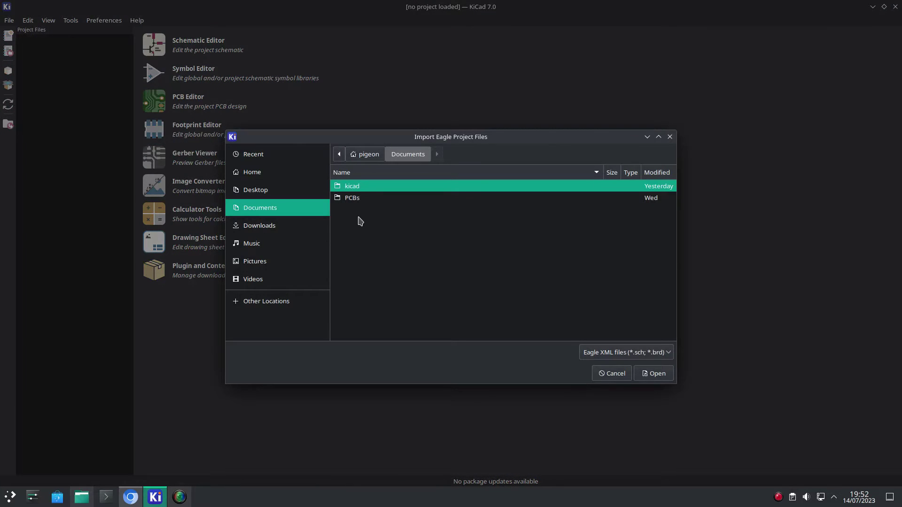
pyautogui.click(364, 198)
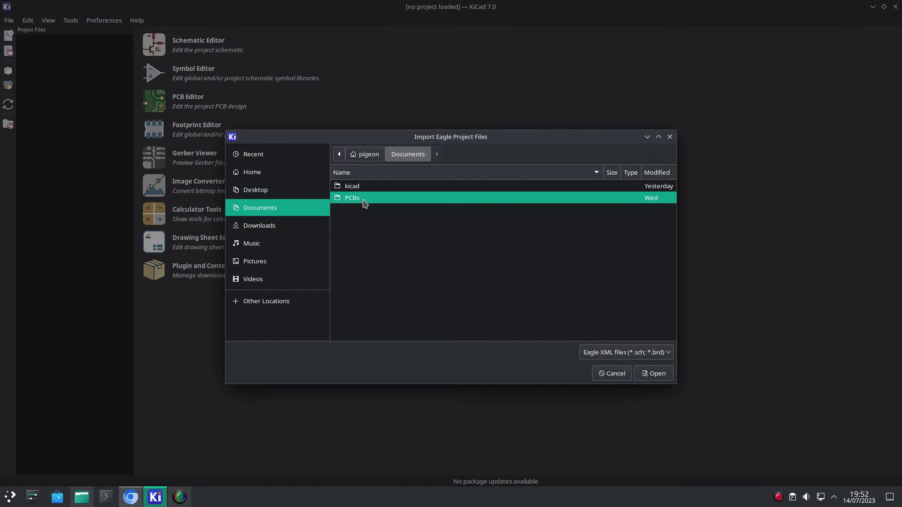
pyautogui.doubleClick(365, 203)
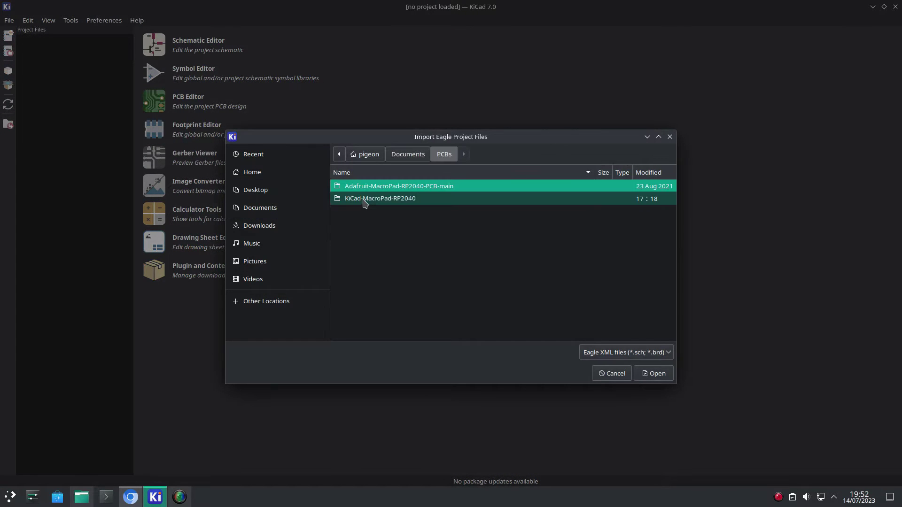
pyautogui.doubleClick(405, 187)
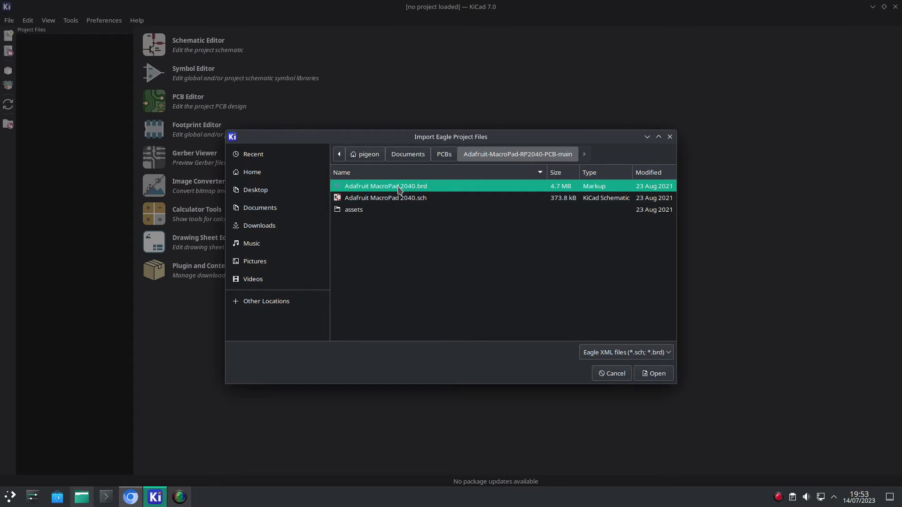
pyautogui.doubleClick(398, 189)
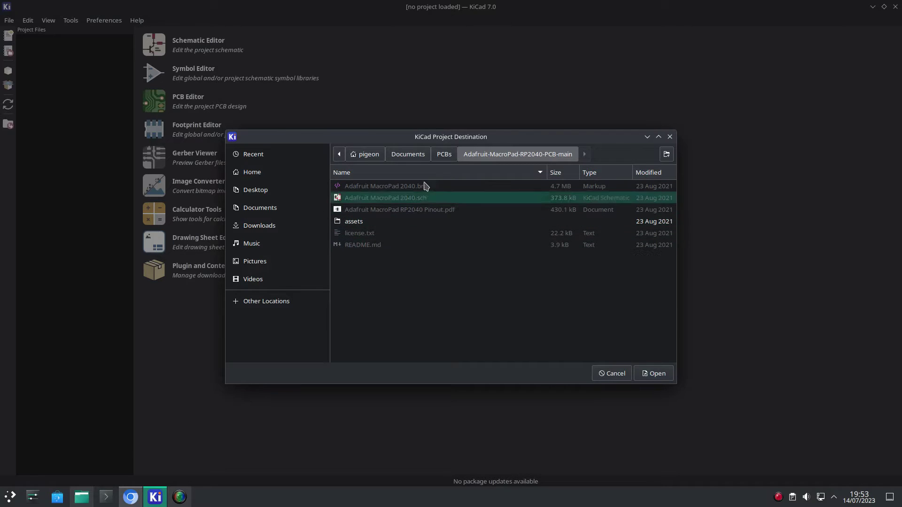
# - Set KiCad-MacroPad-RP2040 as the destination folder and run the import
pyautogui.click(441, 158)
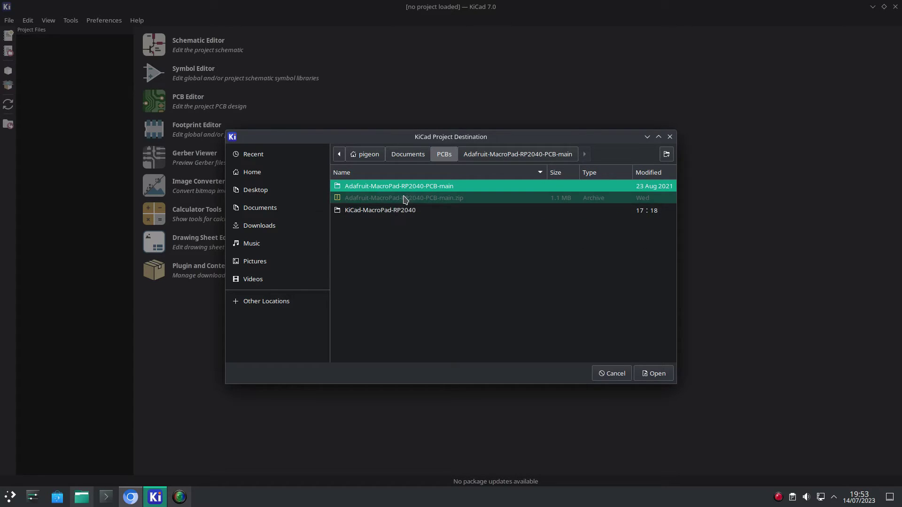
pyautogui.doubleClick(401, 212)
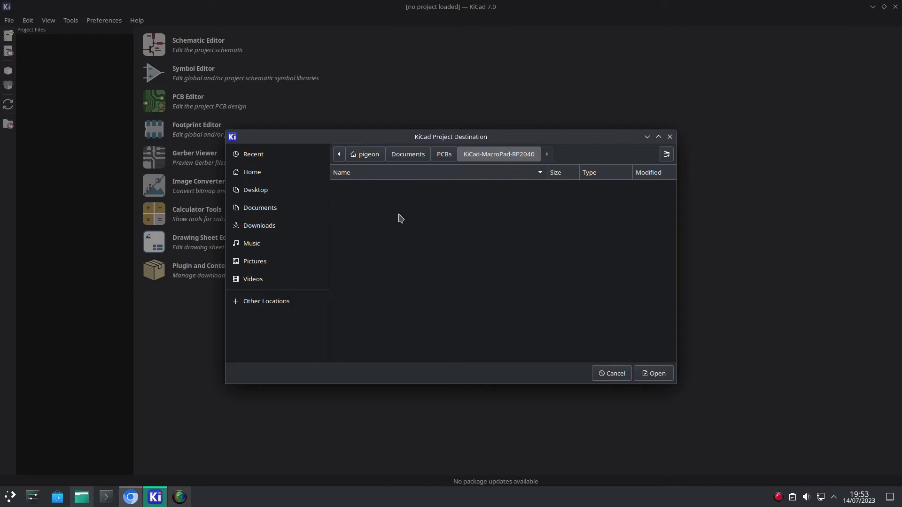
pyautogui.click(655, 373)
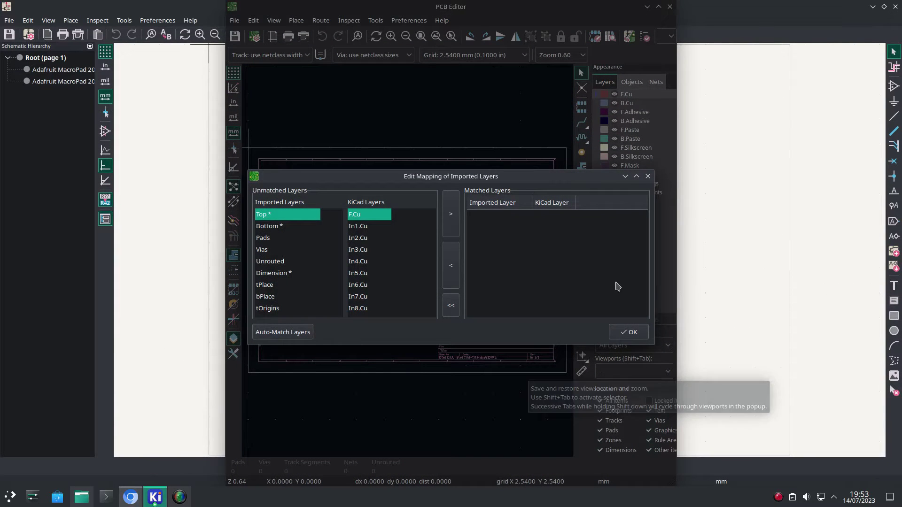
# - Maximize the layer mapping dialog and auto-match EAGLE layers to KiCad layers
pyautogui.click(636, 177)
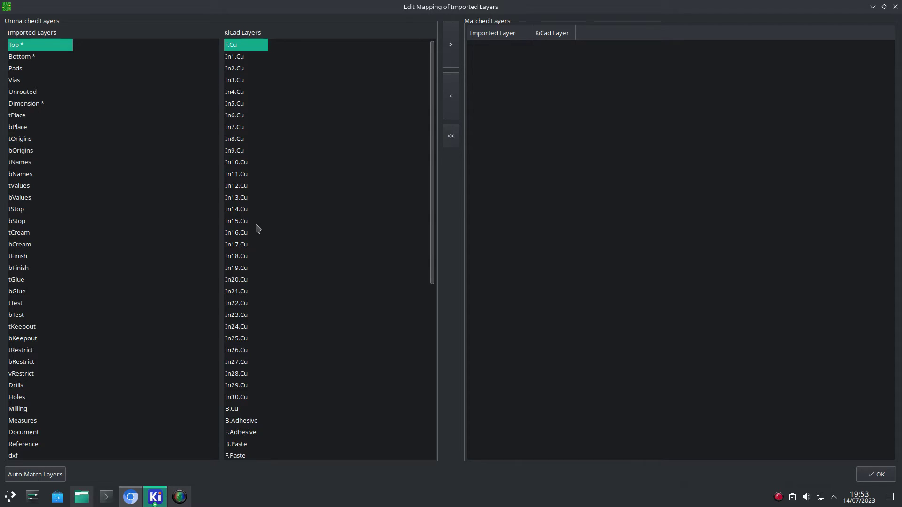
pyautogui.click(26, 481)
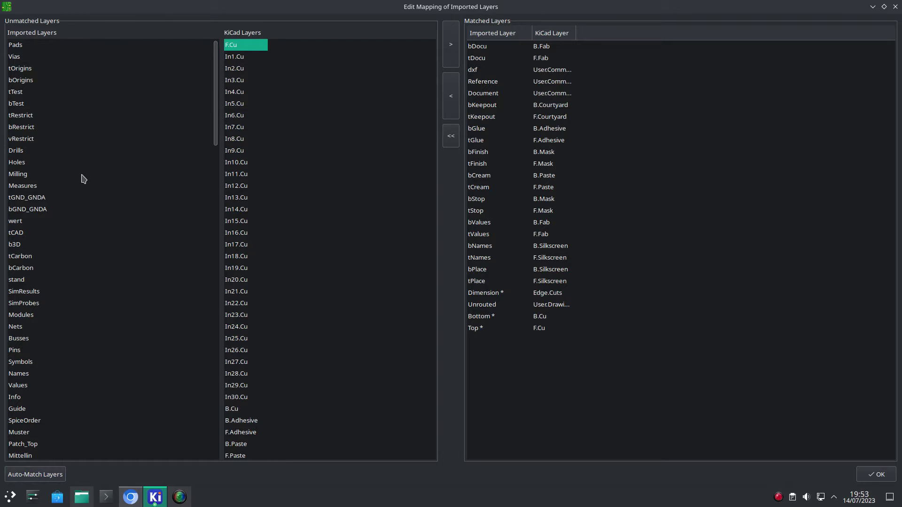
# - Map the EAGLE Milling layer onto Edge.Cuts
pyautogui.click(19, 175)
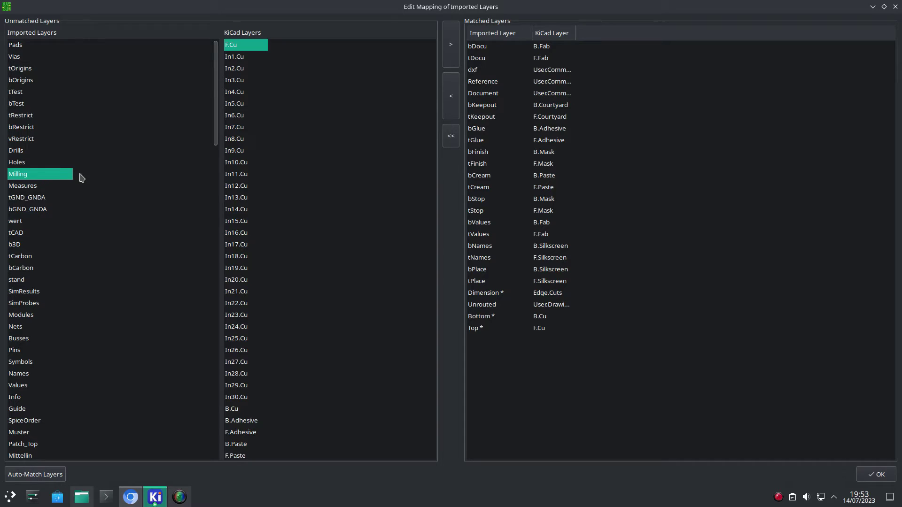
pyautogui.scroll(-5, 273, 190)
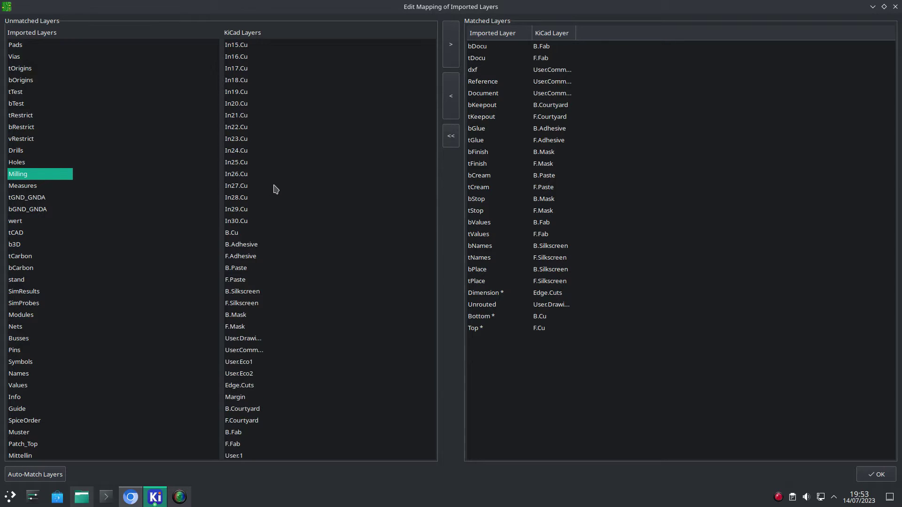
pyautogui.click(248, 387)
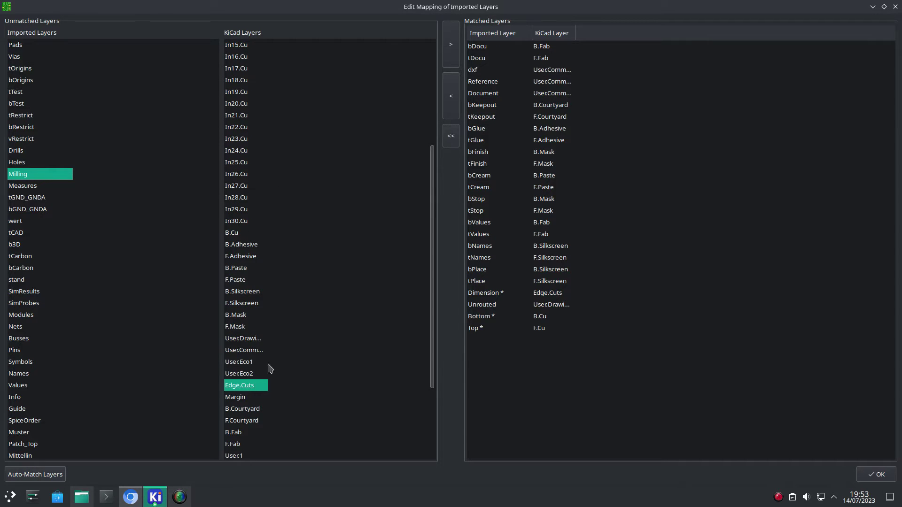
pyautogui.click(450, 52)
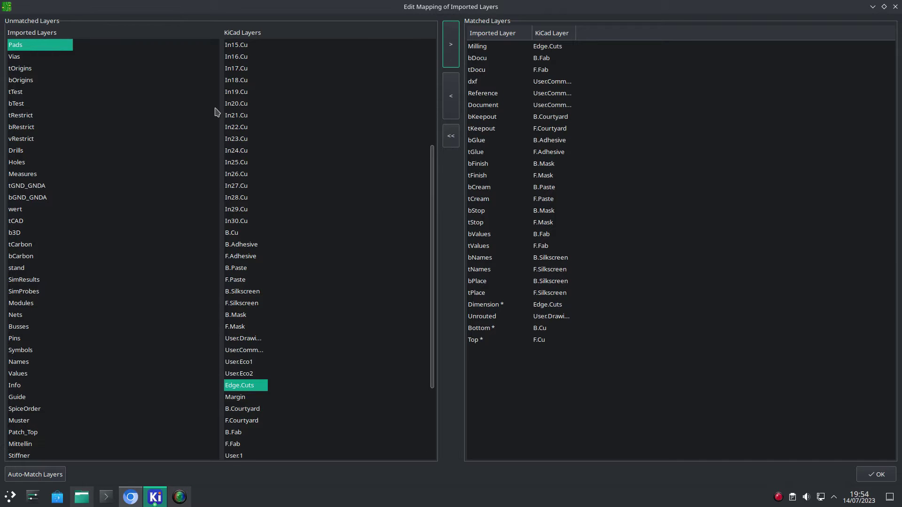
# - Map the 200bmp through 230bmp layers onto F.Silkscreen
pyautogui.scroll(-15, 61, 149)
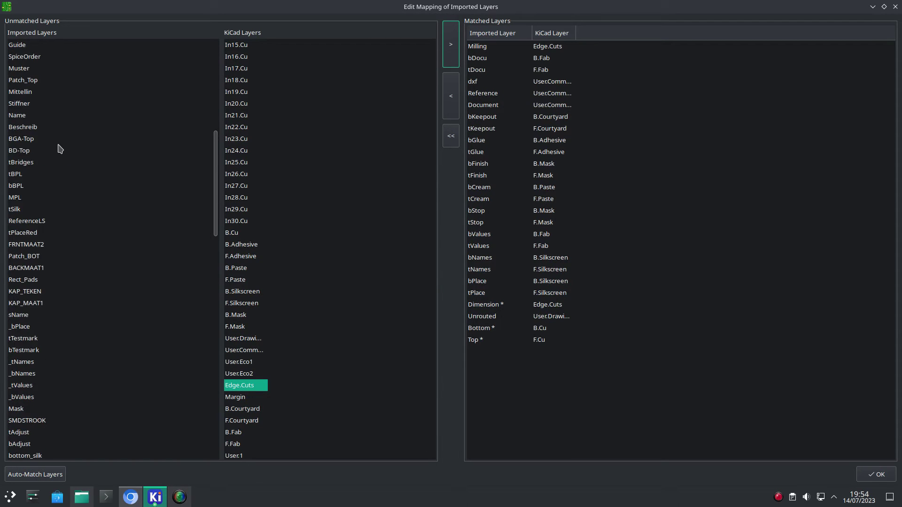
pyautogui.scroll(-9, 60, 149)
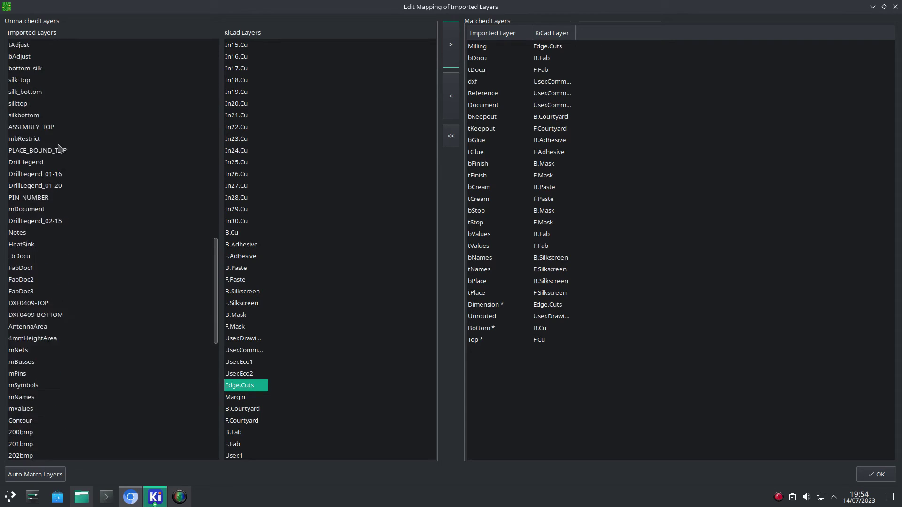
pyautogui.scroll(-8, 59, 148)
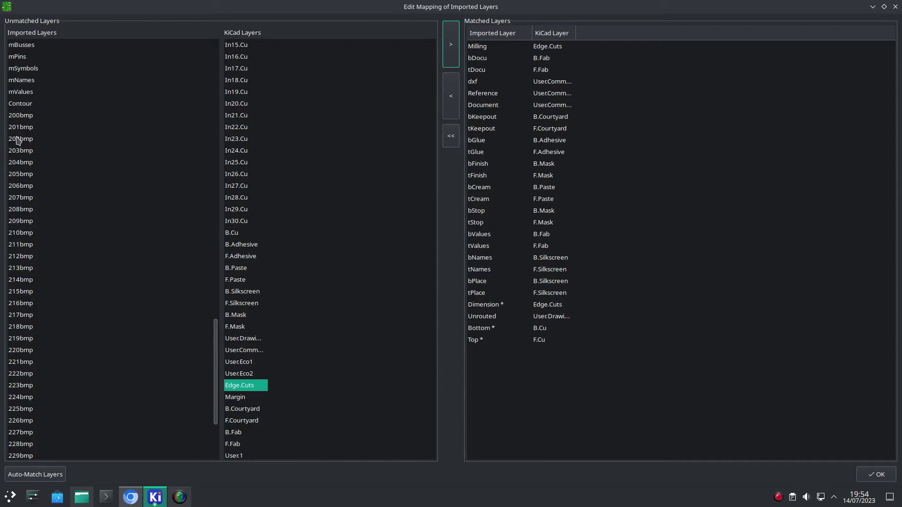
pyautogui.click(26, 118)
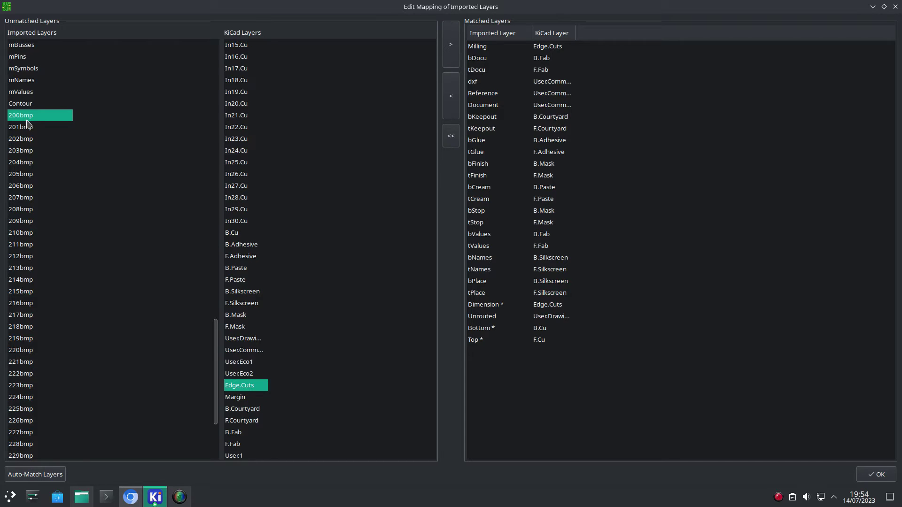
pyautogui.keyDown('shift'); pyautogui.click(23, 129); pyautogui.keyUp('shift')
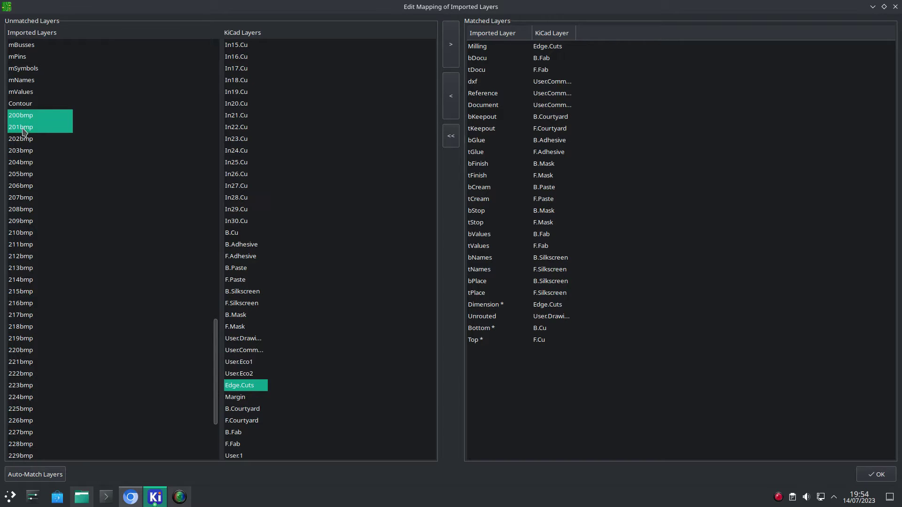
pyautogui.scroll(-4, 39, 136)
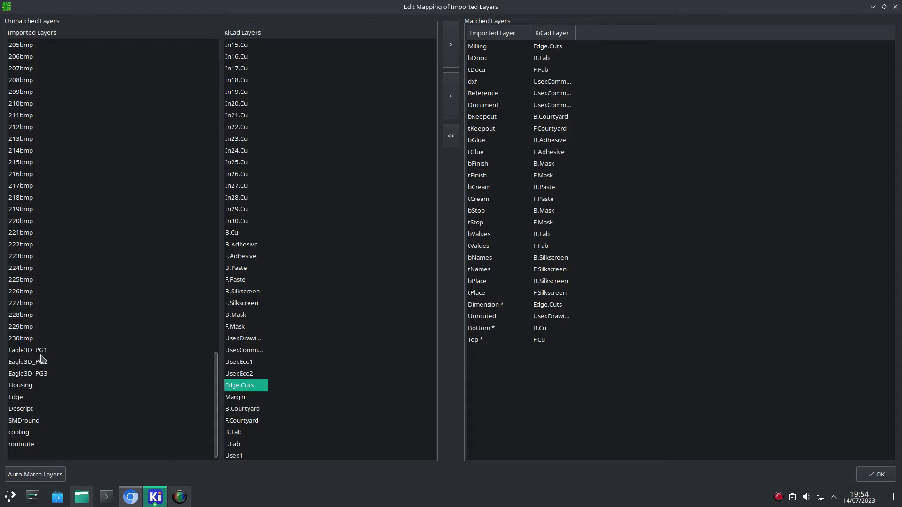
pyautogui.keyDown('shift'); pyautogui.click(28, 342); pyautogui.keyUp('shift')
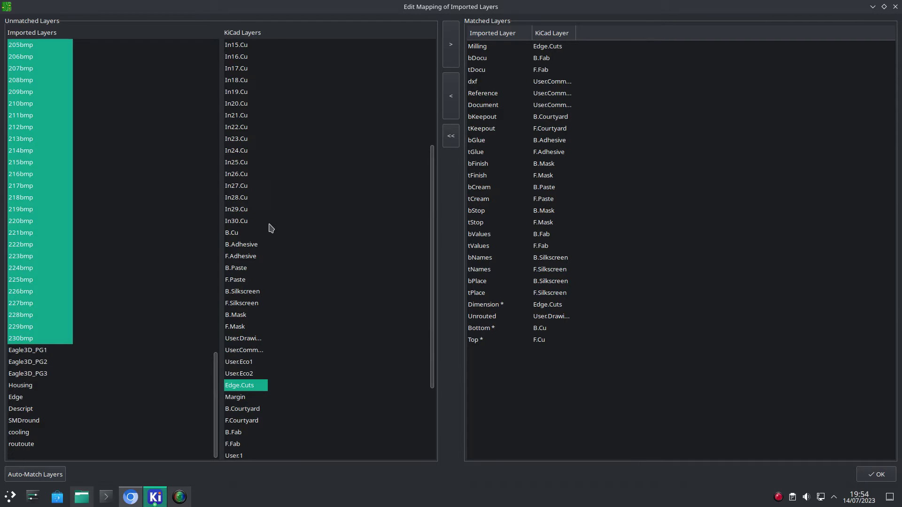
pyautogui.click(256, 306)
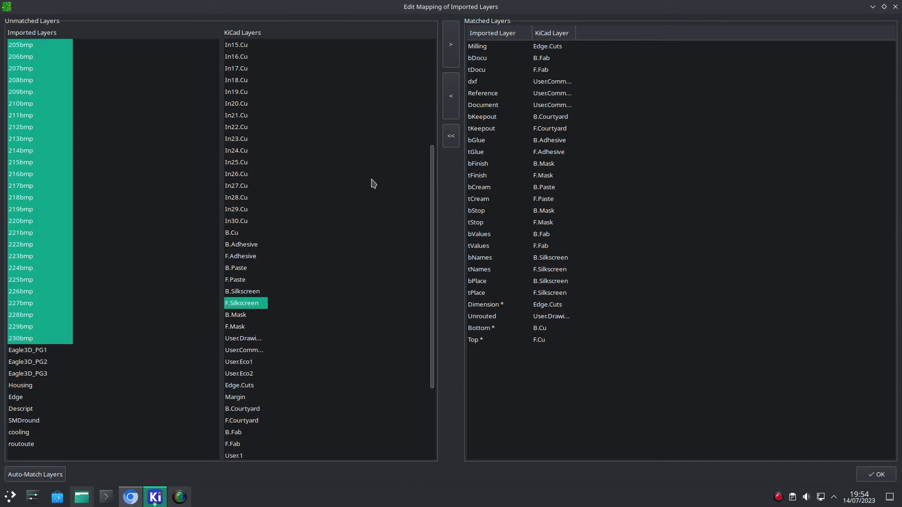
pyautogui.click(450, 51)
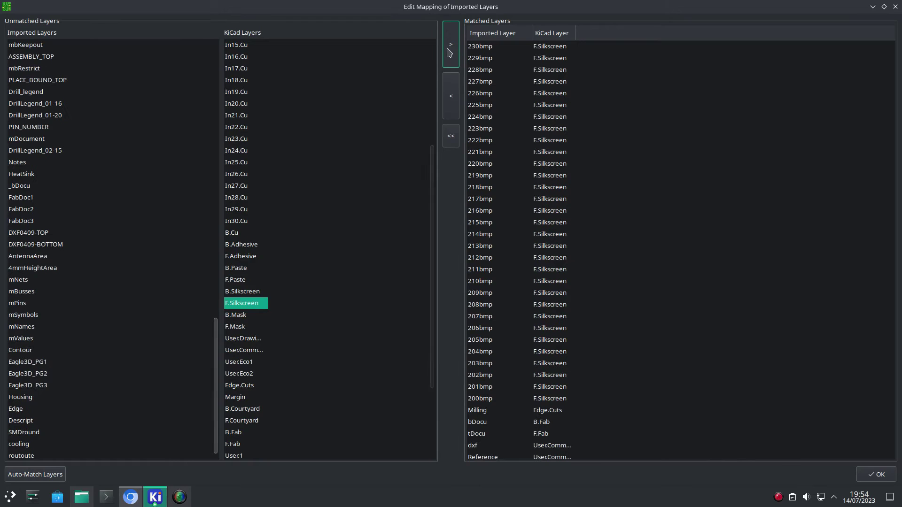
# - Accept the mapping, dismiss the unmapped-wire notice, maximize the PCB Editor and fill all zones
pyautogui.click(882, 475)
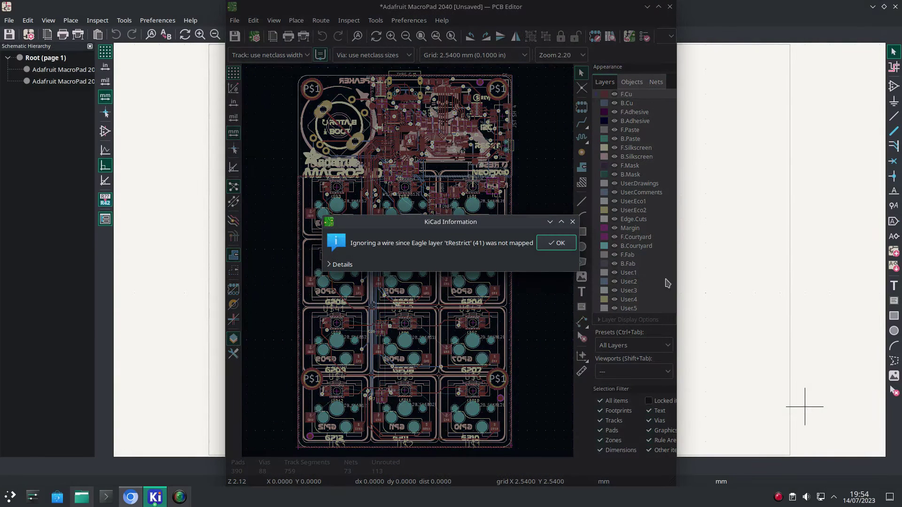
pyautogui.click(547, 244)
pyautogui.click(658, 6)
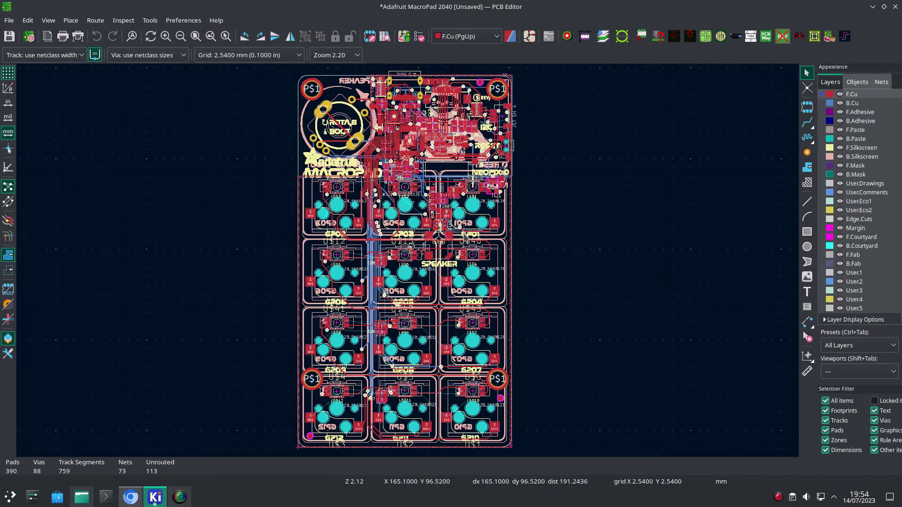
pyautogui.press('b')
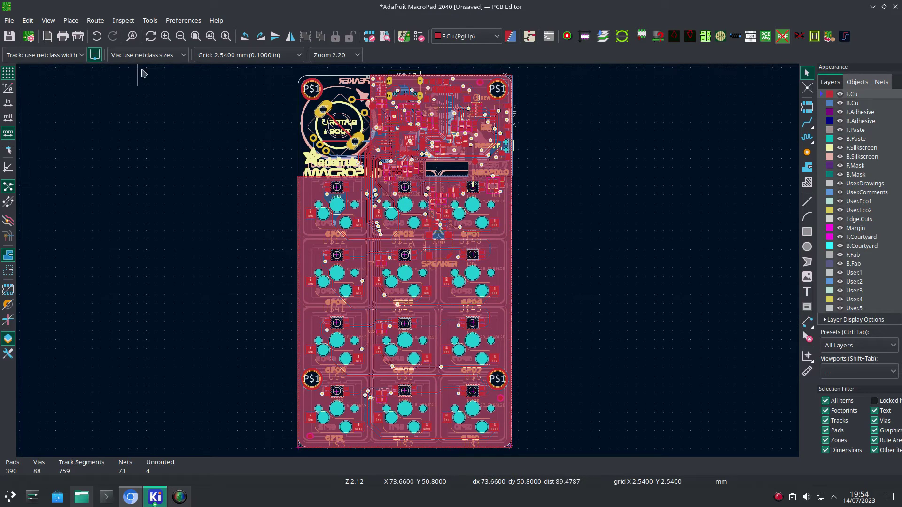
pyautogui.click(51, 20)
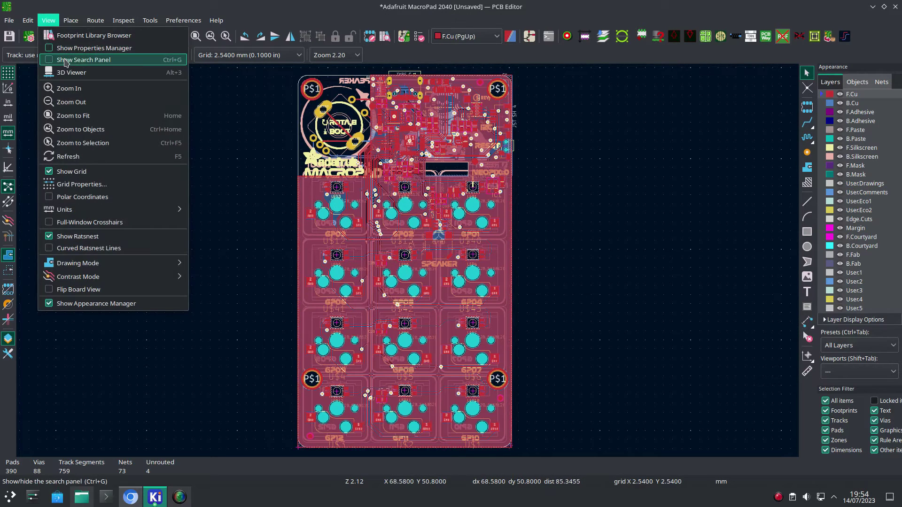
pyautogui.click(69, 74)
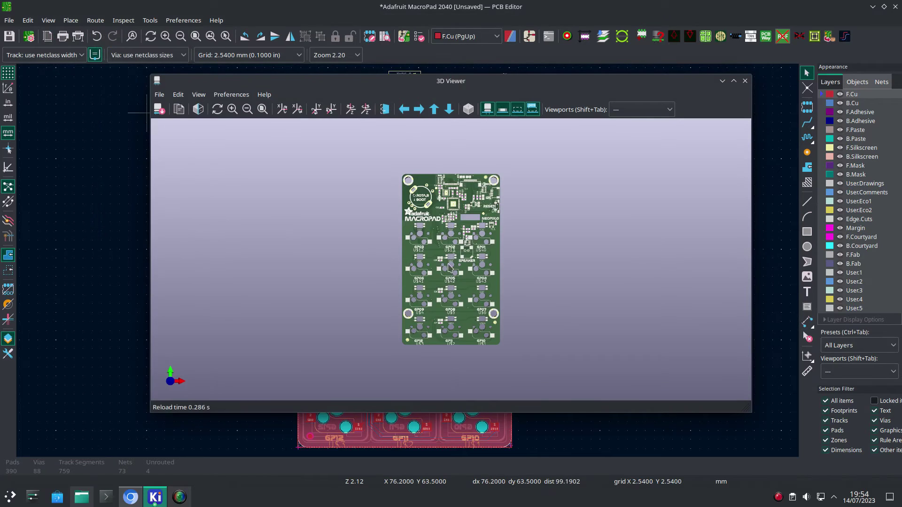
pyautogui.scroll(4, 454, 267)
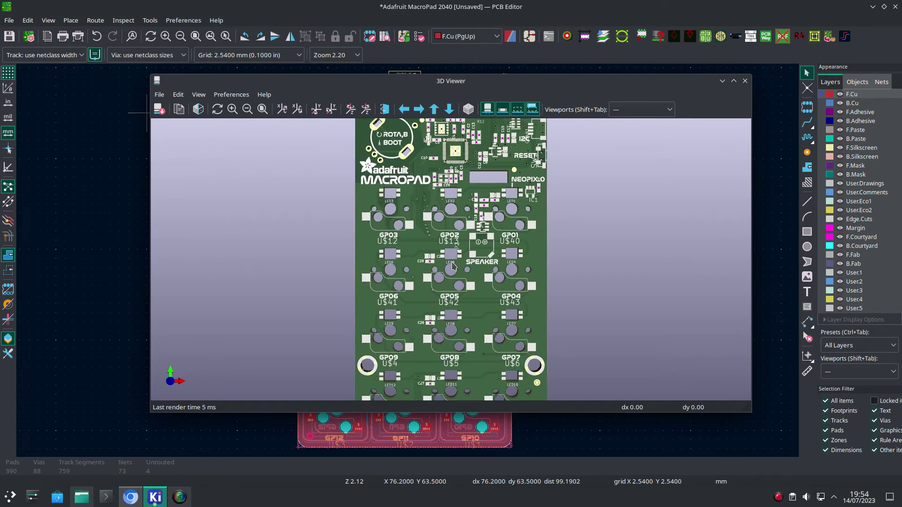
pyautogui.moveTo(516, 223); pyautogui.dragTo(545, 216)
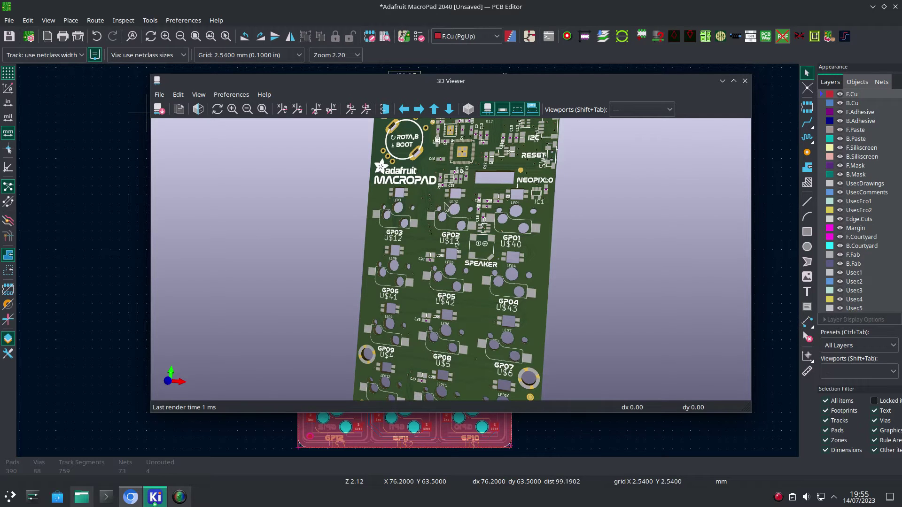
pyautogui.click(745, 81)
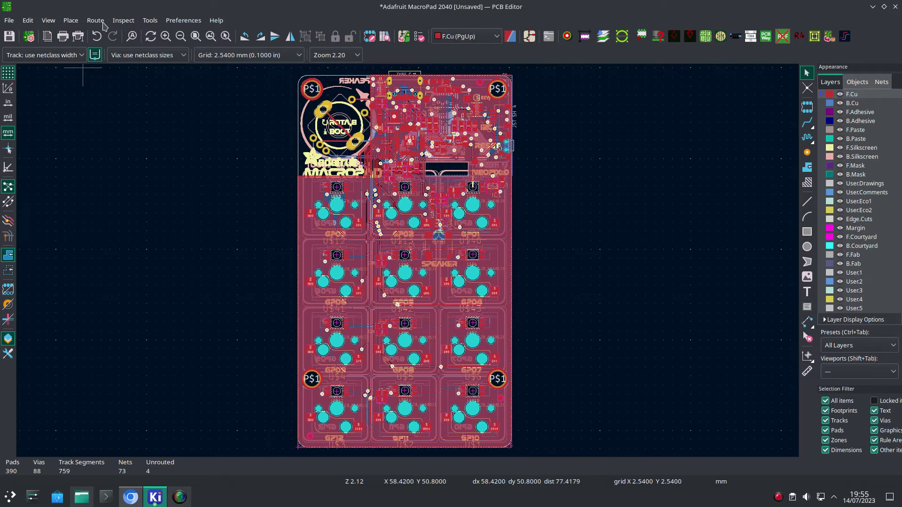
# - Update the schematic from the PCB, re-linking footprints, without updating values or footprint assignments
pyautogui.click(150, 21)
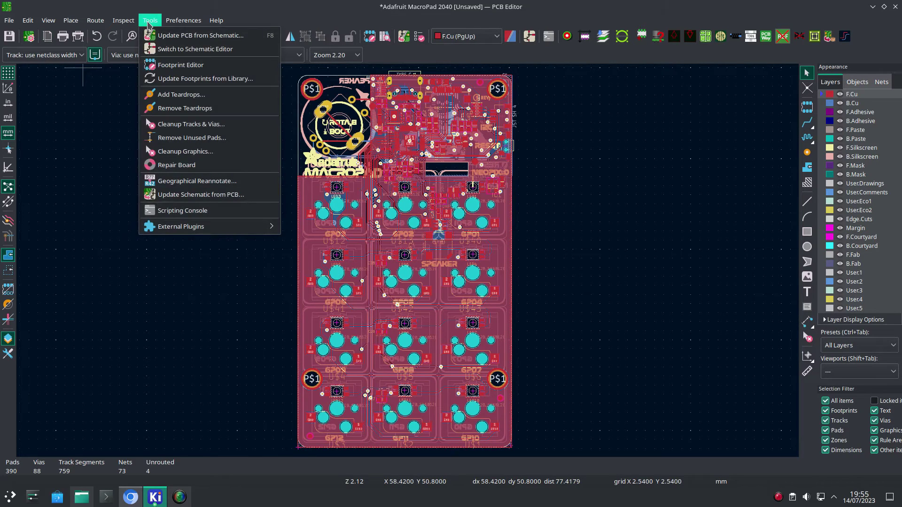
pyautogui.click(202, 195)
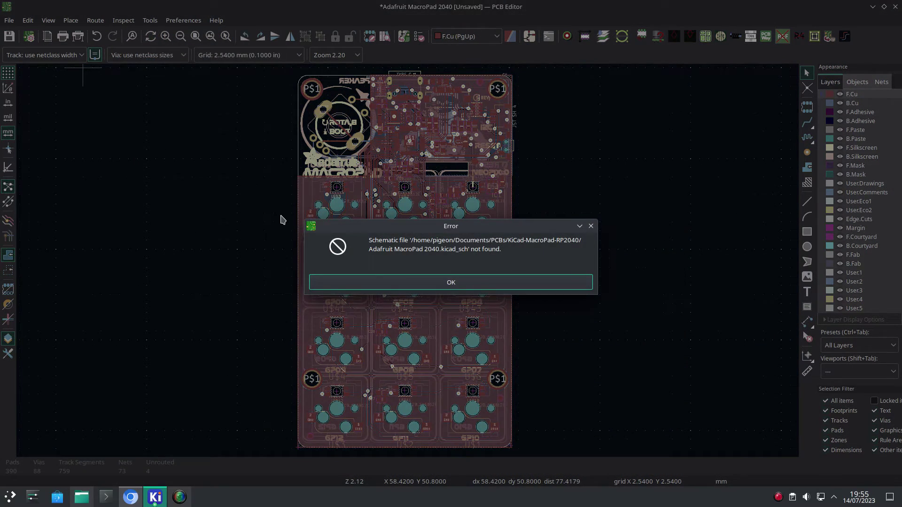
pyautogui.click(395, 287)
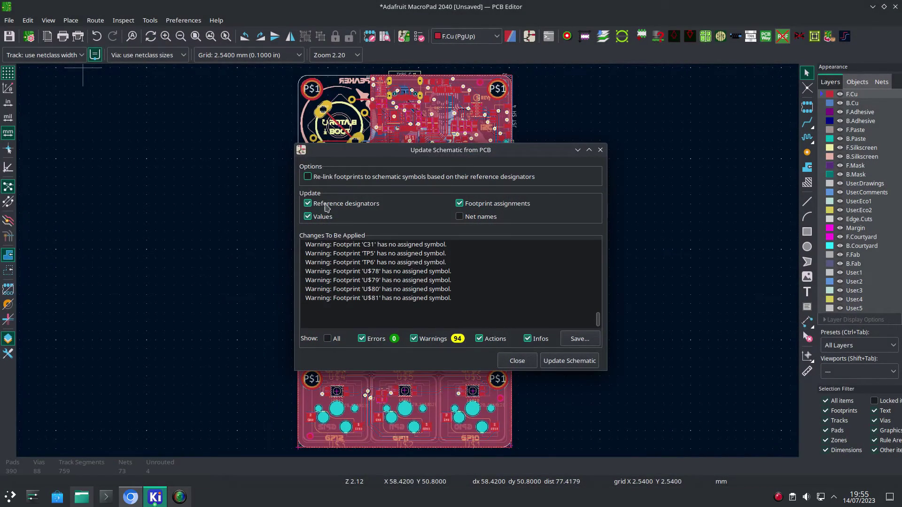
pyautogui.click(309, 178)
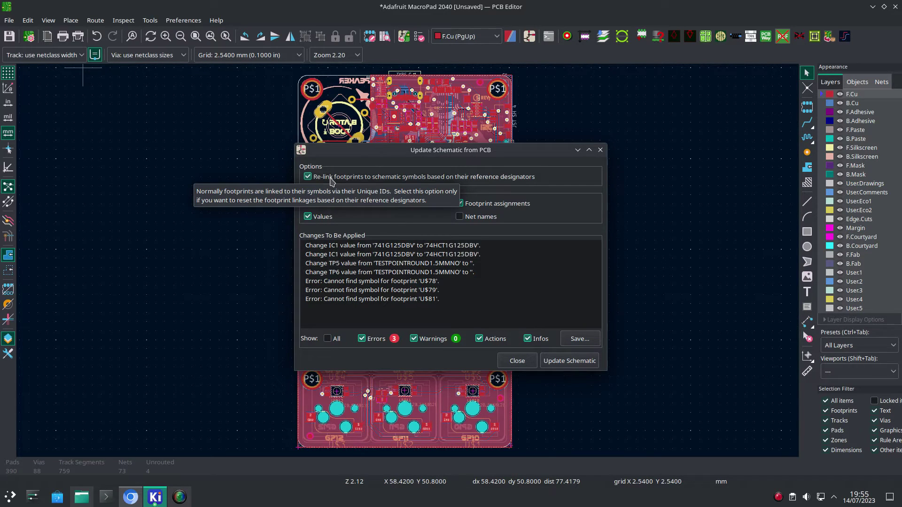
pyautogui.click(308, 217)
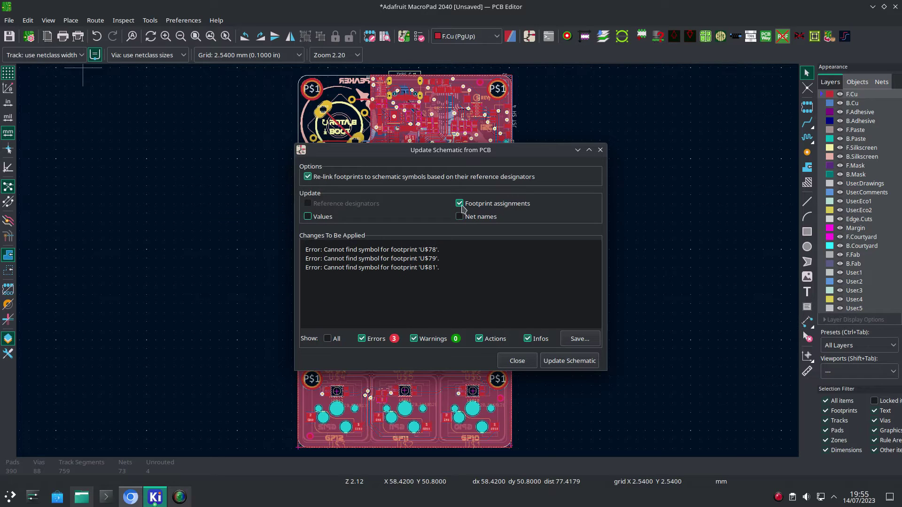
pyautogui.click(460, 204)
pyautogui.click(553, 366)
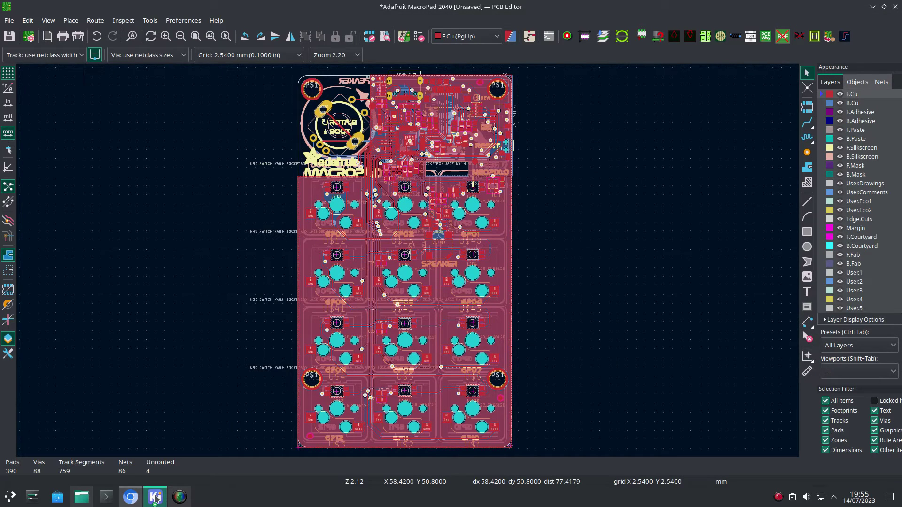
# - Bring the Schematic Editor forward and close the update window
pyautogui.moveTo(156, 498)
pyautogui.click(188, 466)
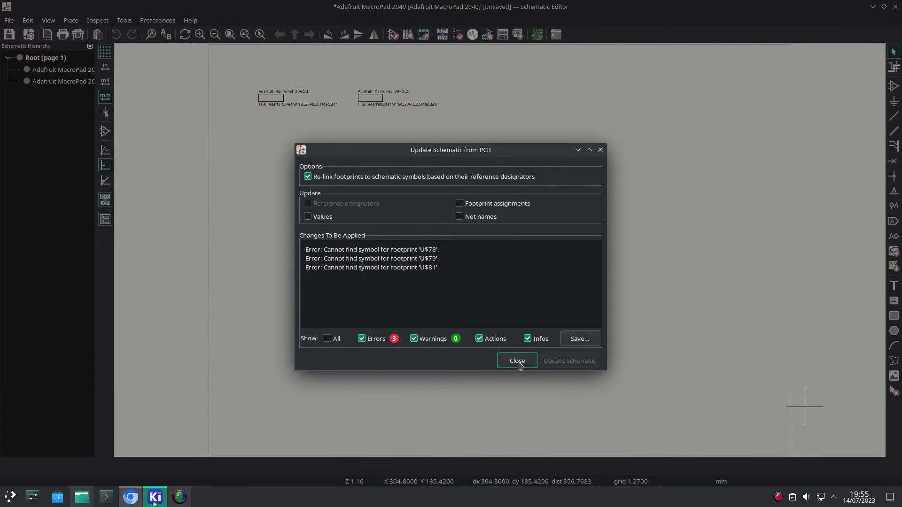
pyautogui.click(517, 361)
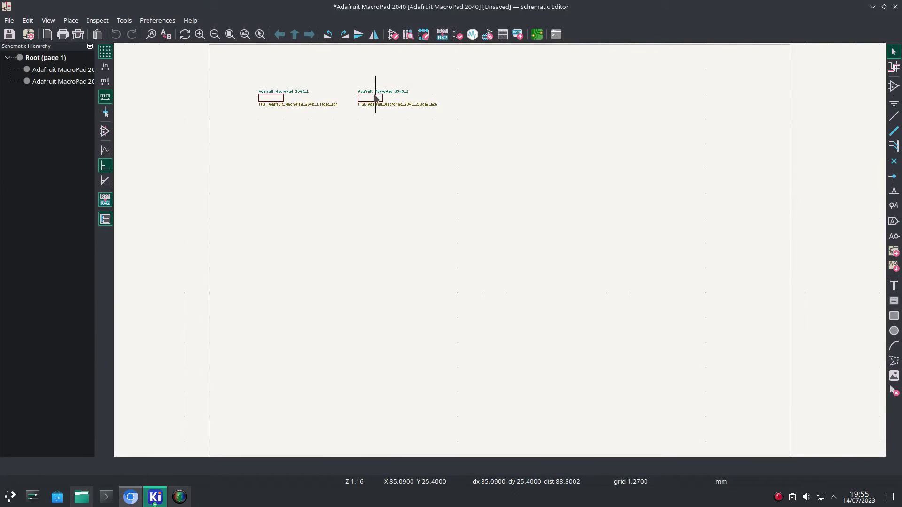
# - View the MacroPad 2040_2 and 2040_1 sub-sheets, then switch to the PCB Editor
pyautogui.doubleClick(374, 103)
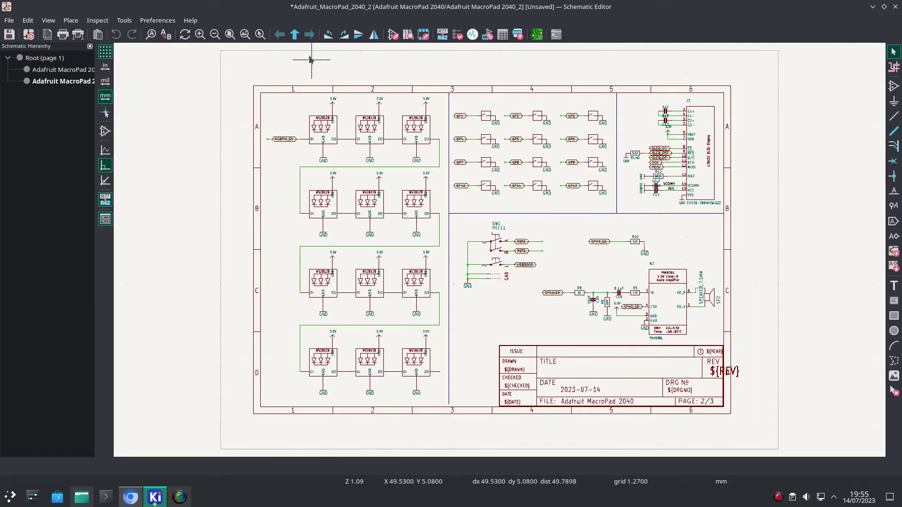
pyautogui.click(294, 35)
pyautogui.doubleClick(278, 99)
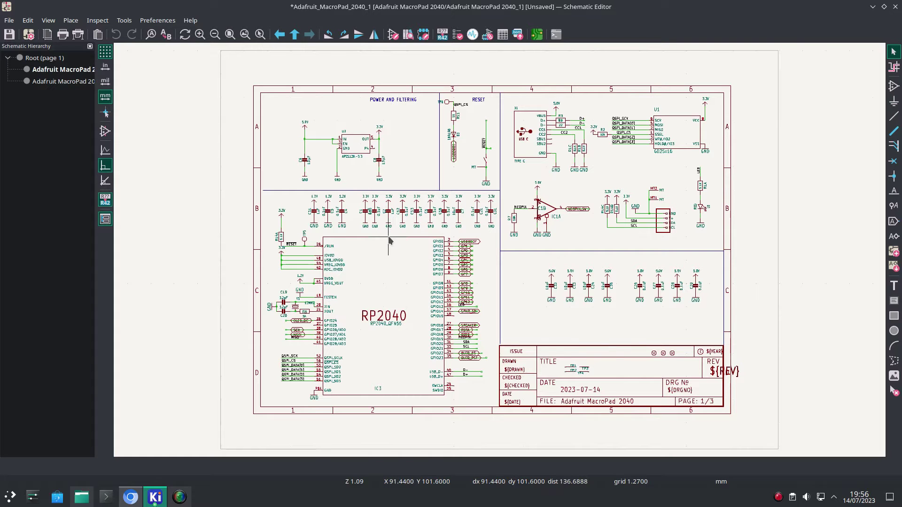
pyautogui.click(536, 35)
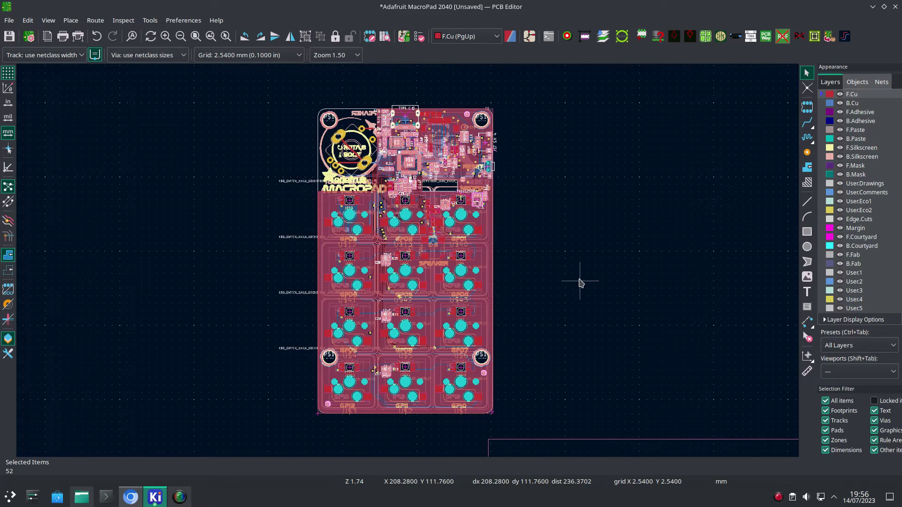
# - Dismiss the missing-schematic error, bring the Schematic Editor forward and return to the root sheet
pyautogui.click(529, 40)
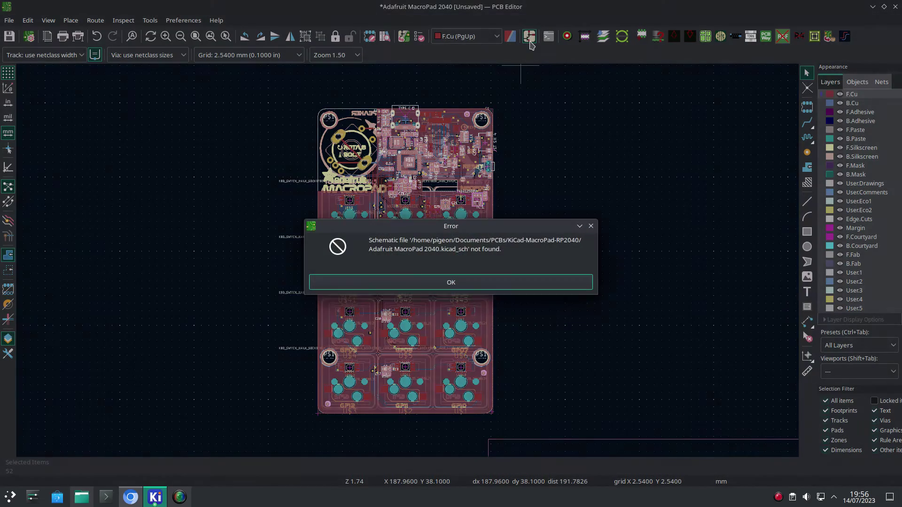
pyautogui.click(483, 288)
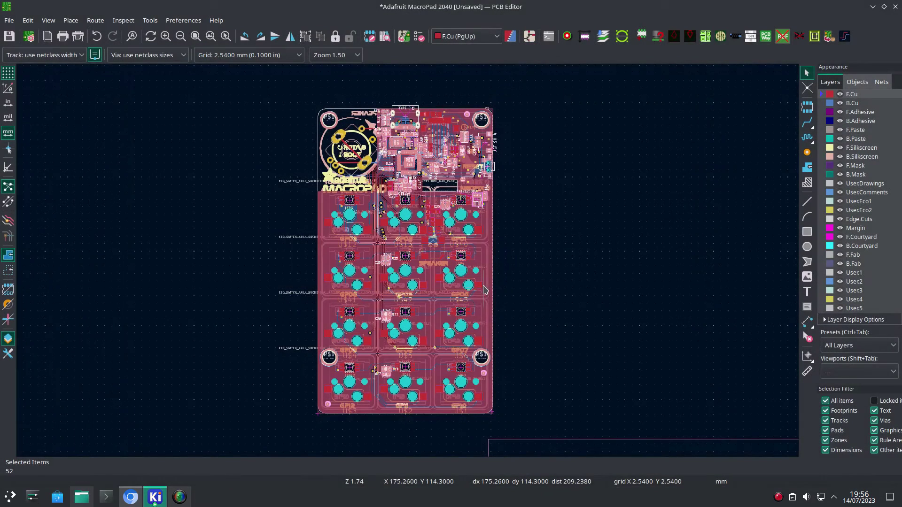
pyautogui.click(156, 496)
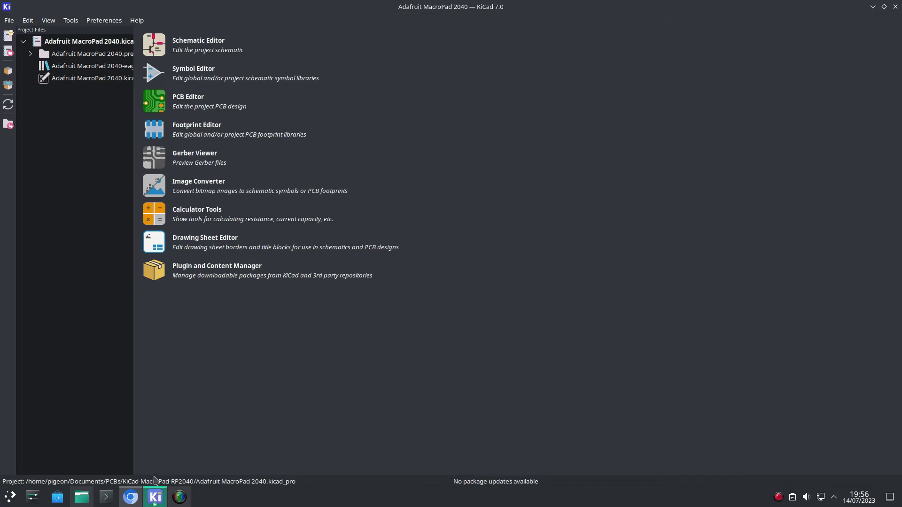
pyautogui.moveTo(158, 491)
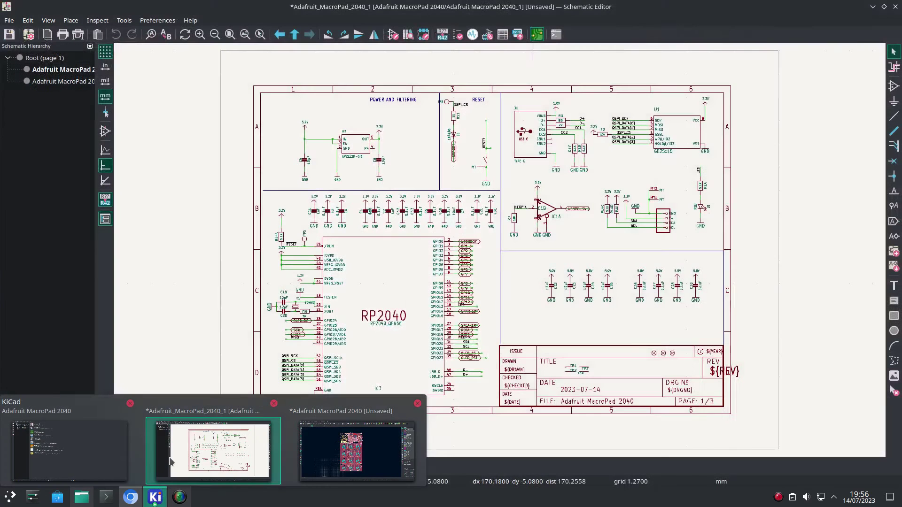
pyautogui.click(170, 459)
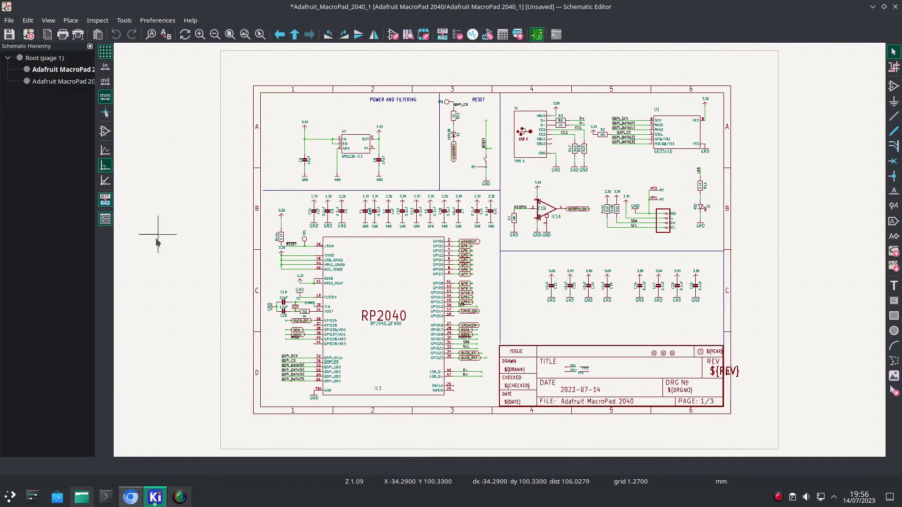
pyautogui.click(293, 35)
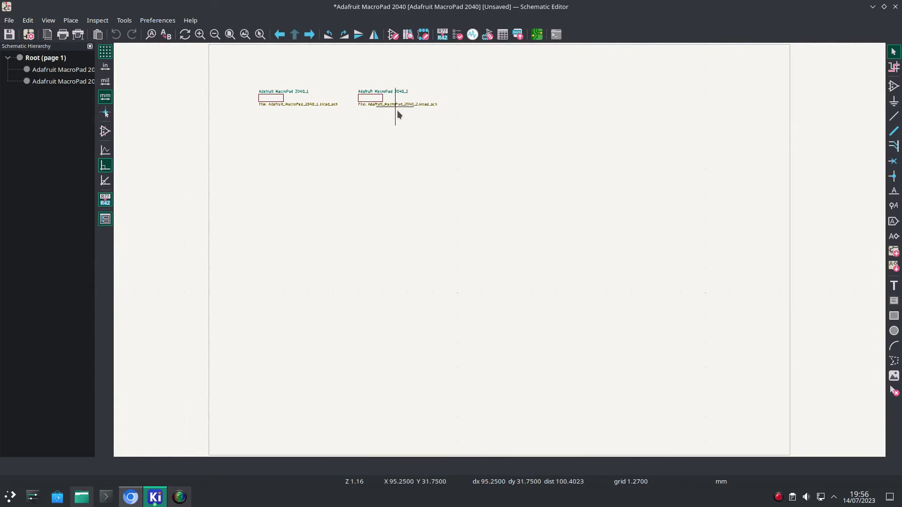
# - In the MacroPad 2040_2 sub-sheet, delete the bottom-left and bottom-right LEDs and rewire the DI pin
pyautogui.doubleClick(370, 97)
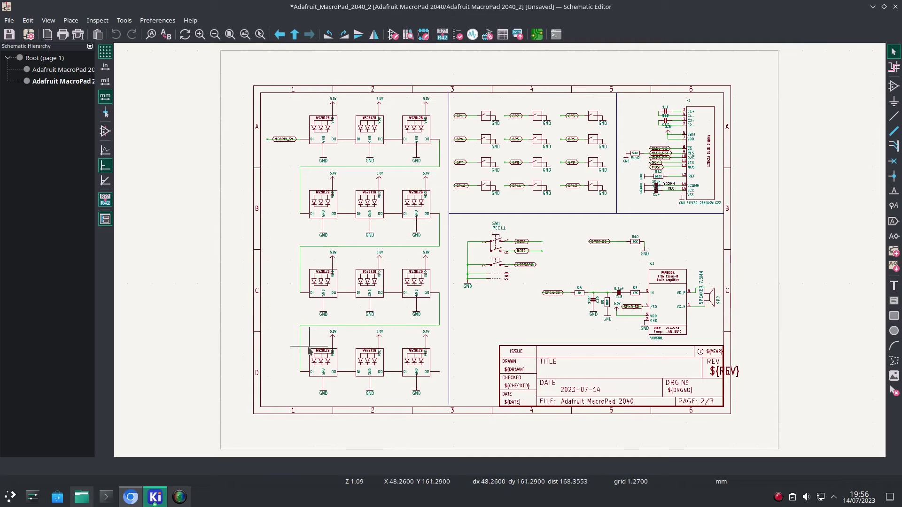
pyautogui.moveTo(291, 330); pyautogui.dragTo(346, 398)
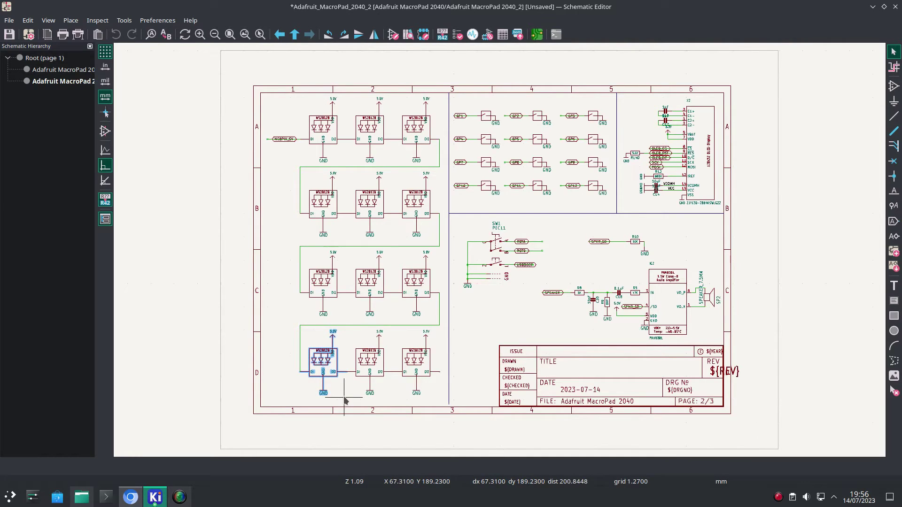
pyautogui.press('Delete')
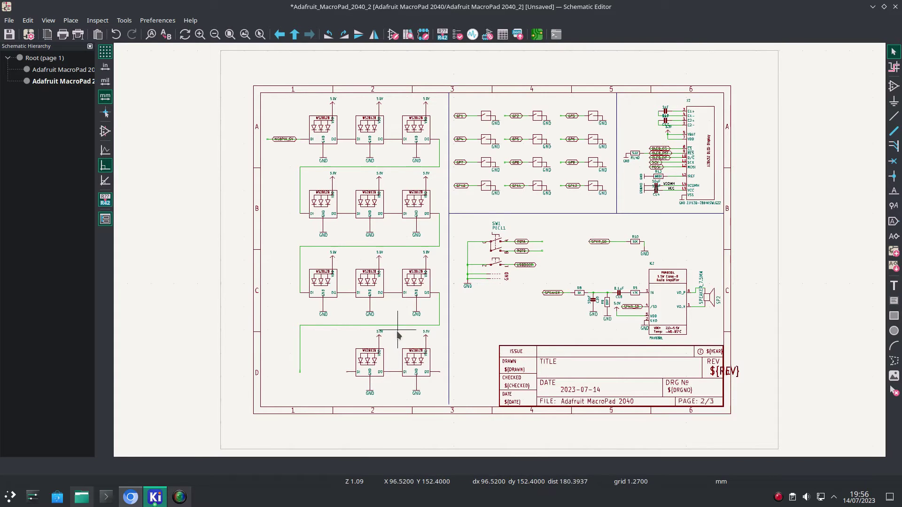
pyautogui.moveTo(397, 331); pyautogui.dragTo(444, 403)
pyautogui.press('Delete')
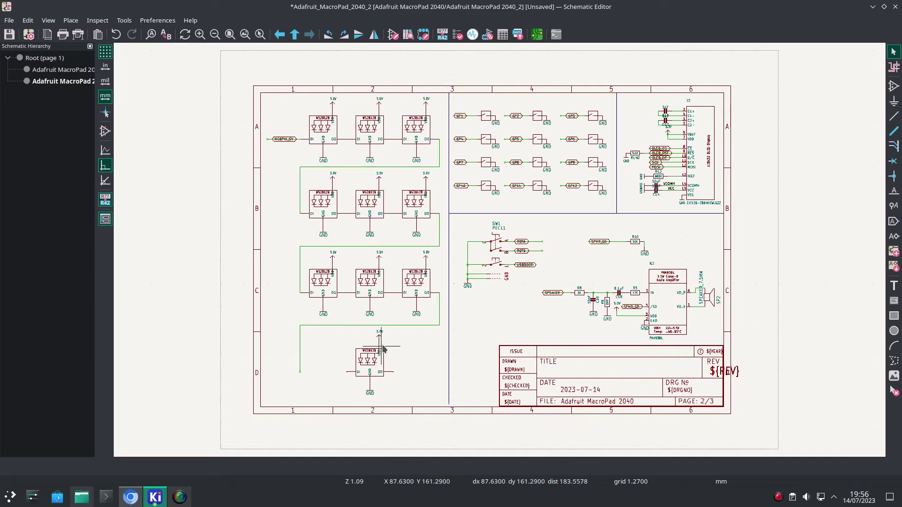
pyautogui.click(300, 371)
pyautogui.click(348, 372)
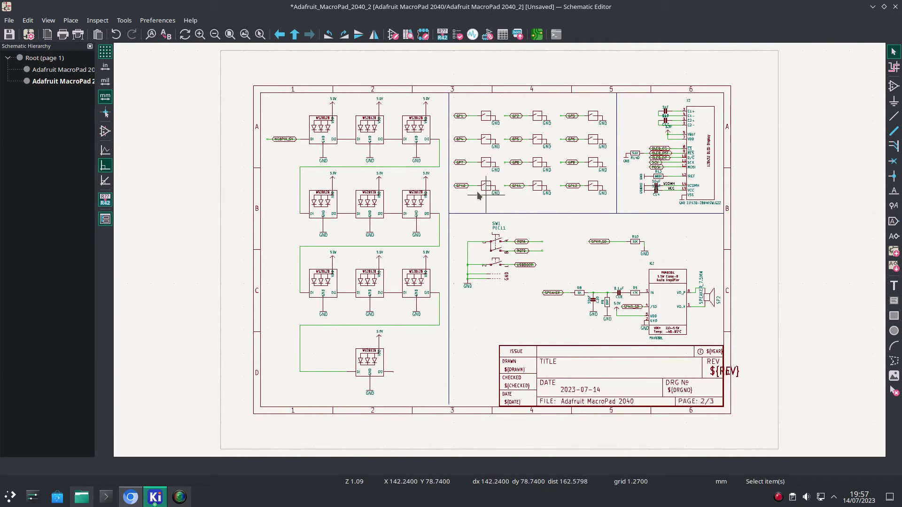
# - Move the GP10 switch group onto GP12's spot, delete the GP12 switch and wiring, then open the PCB Editor
pyautogui.moveTo(453, 178); pyautogui.dragTo(503, 207)
pyautogui.press('m')
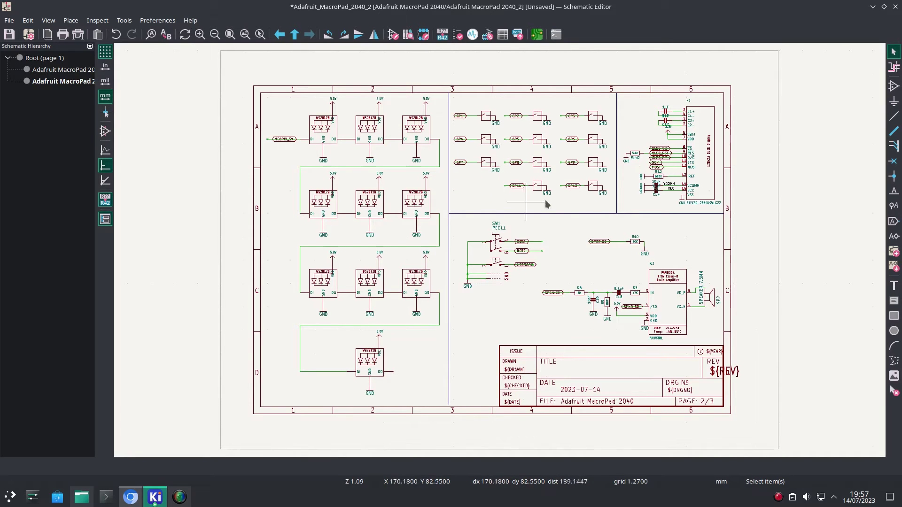
pyautogui.click(570, 175)
pyautogui.moveTo(559, 173); pyautogui.dragTo(610, 205)
pyautogui.press('Delete')
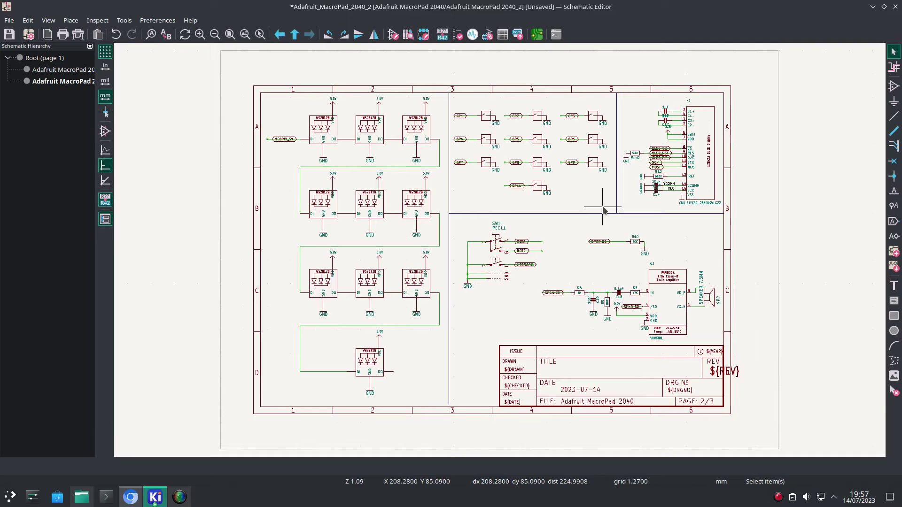
pyautogui.click(537, 34)
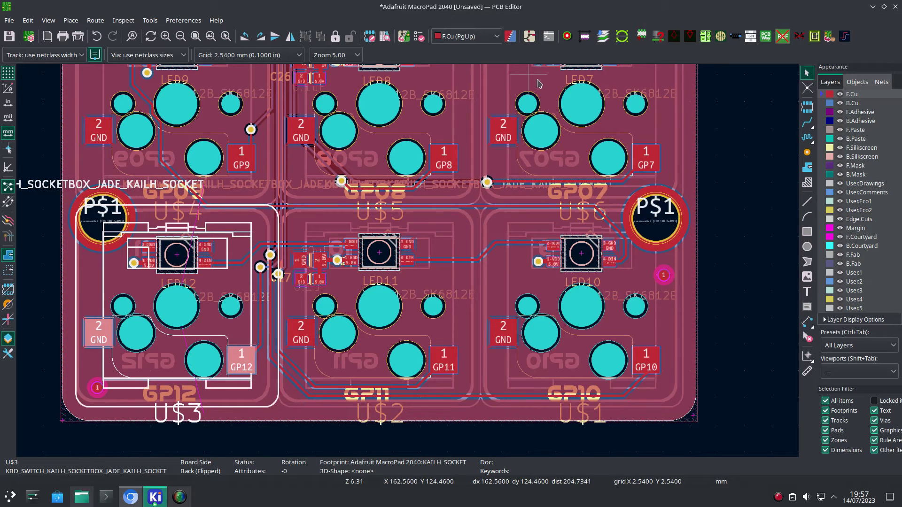
# - Update the PCB from the schematic, deleting footprints that have no symbols
pyautogui.click(404, 37)
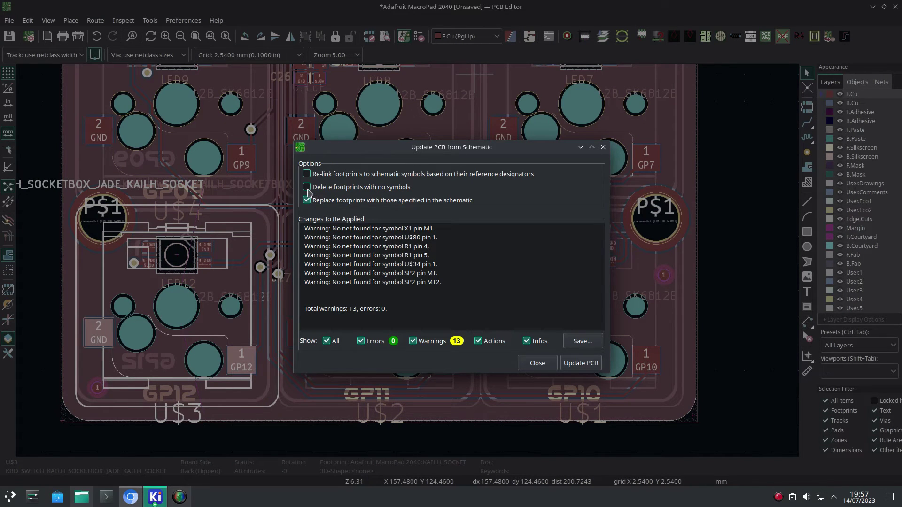
pyautogui.click(308, 188)
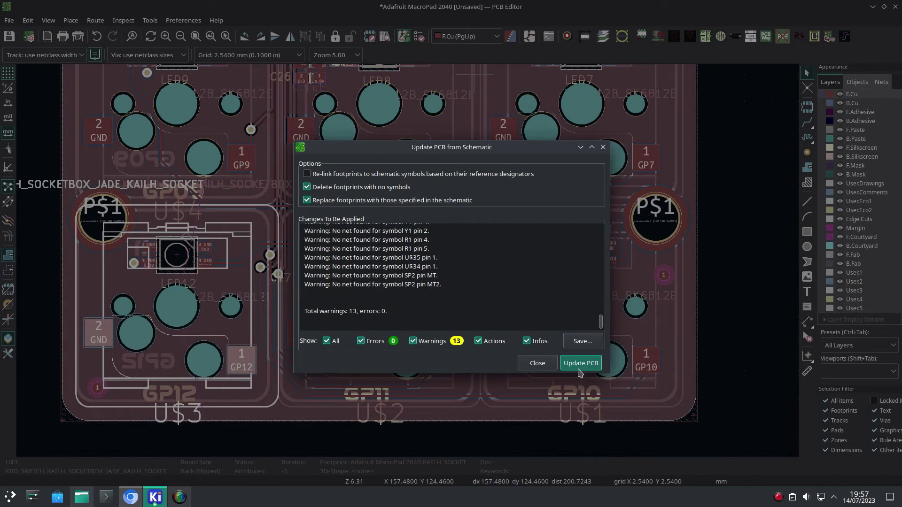
pyautogui.click(580, 364)
pyautogui.click(541, 363)
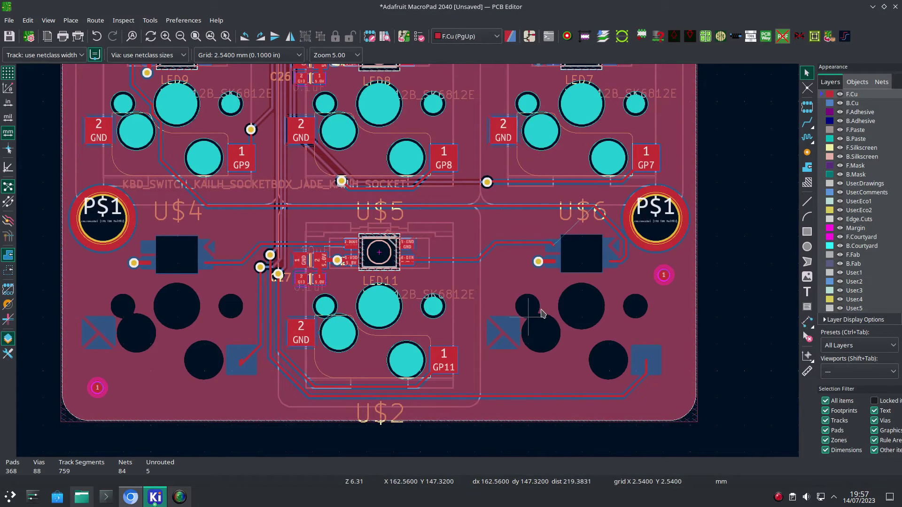
# - Refill zones, delete the leftover tracks and stray via near U$6, then refill again
pyautogui.press('b')
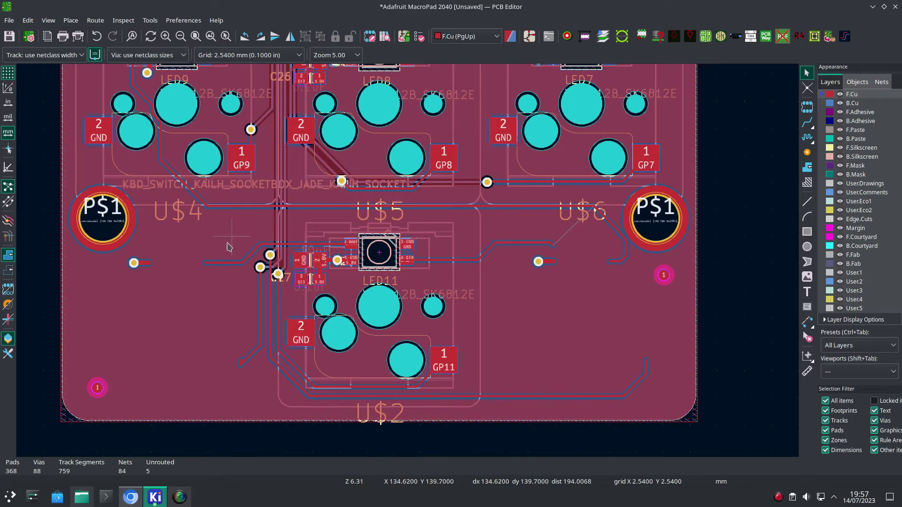
pyautogui.click(345, 398)
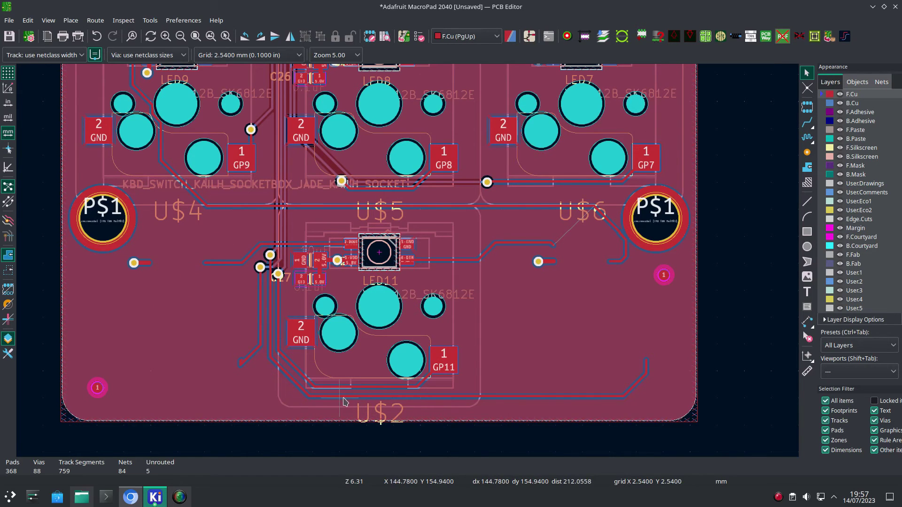
pyautogui.press('u')
pyautogui.press('Delete')
pyautogui.click(516, 242)
pyautogui.press('Delete')
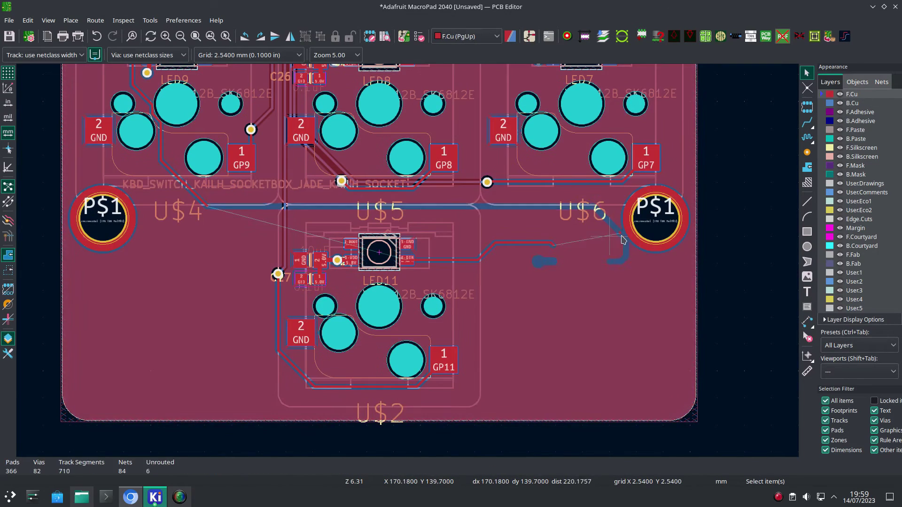
pyautogui.click(393, 209)
pyautogui.press('Delete')
pyautogui.press('x')
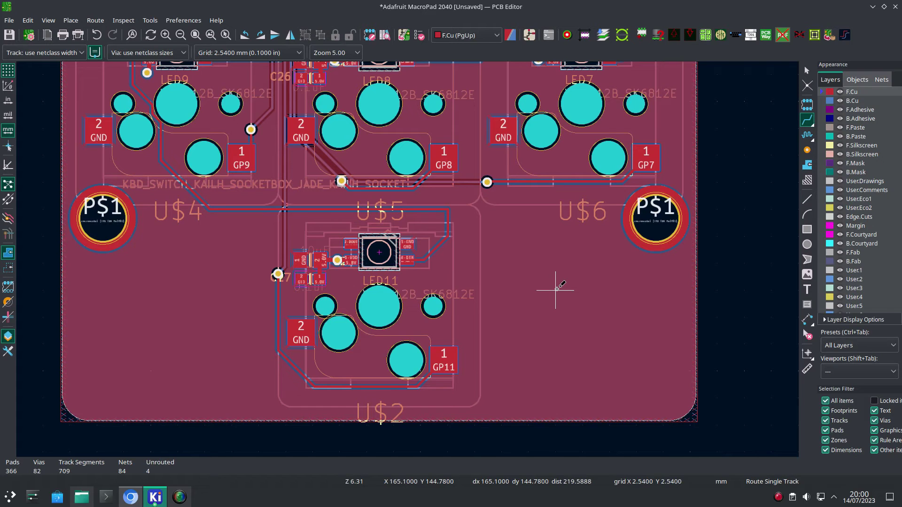
pyautogui.press('b')
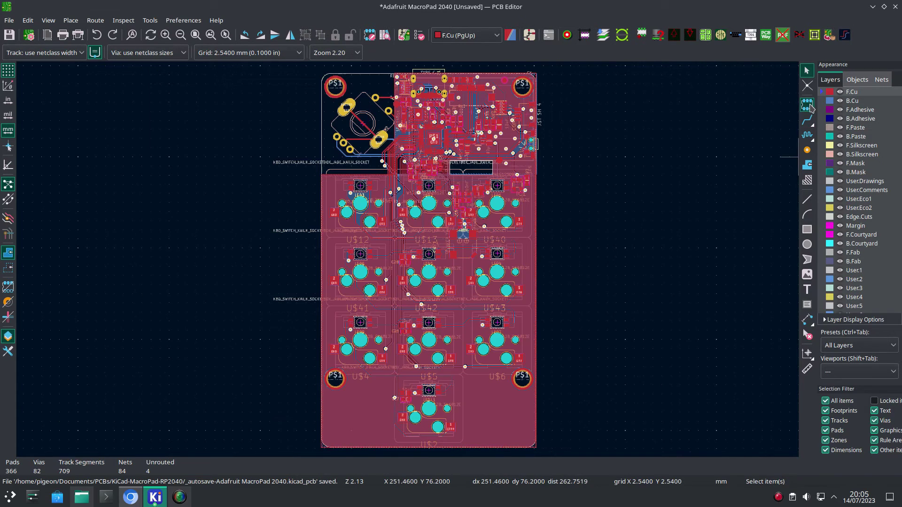
# - Place a Stabilizer_Cherry_MX_3.00u footprint and drag it onto the bottom spacebar key
pyautogui.click(805, 106)
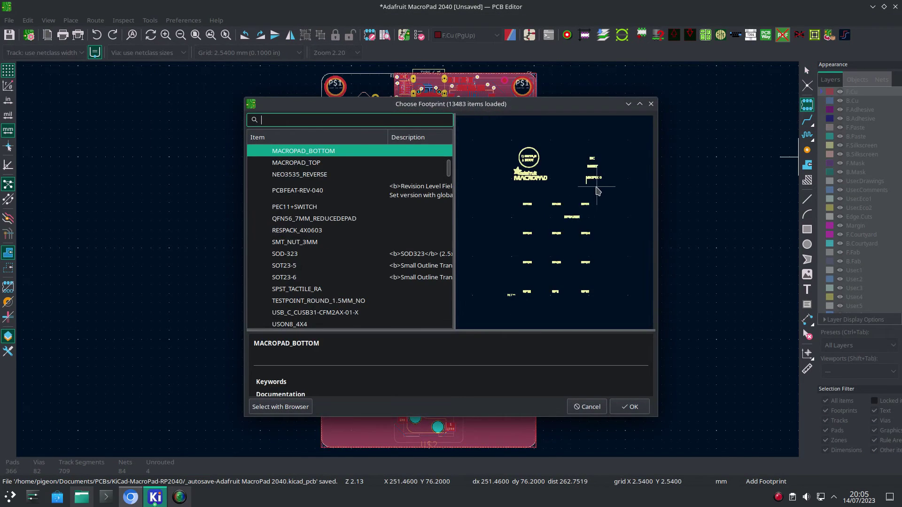
pyautogui.write('stab')
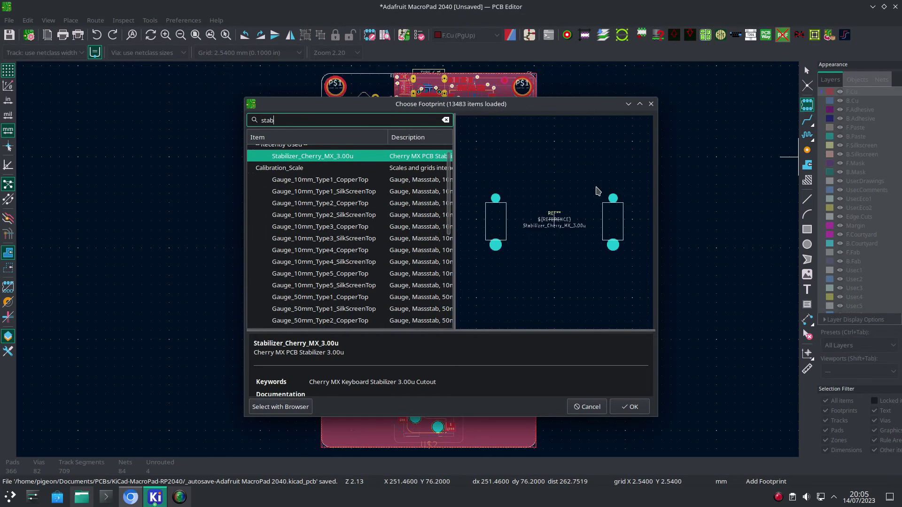
pyautogui.scroll(1, 382, 179)
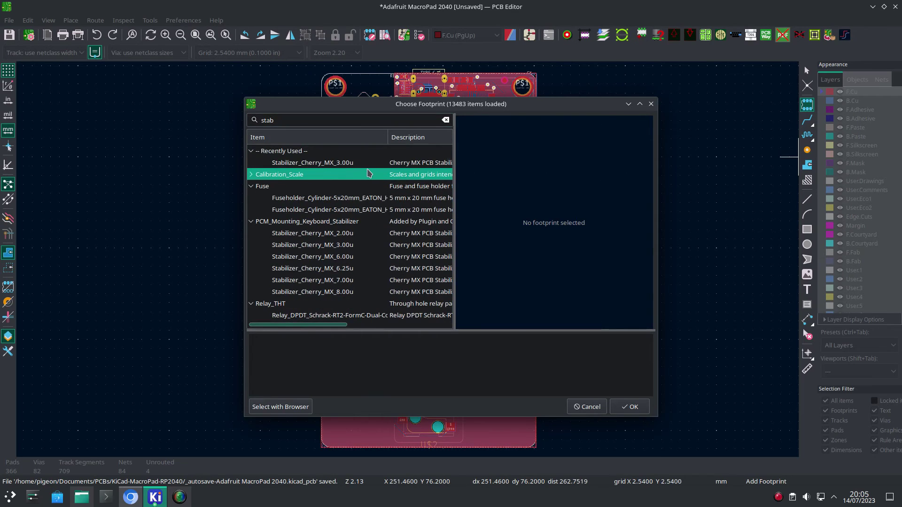
pyautogui.doubleClick(371, 162)
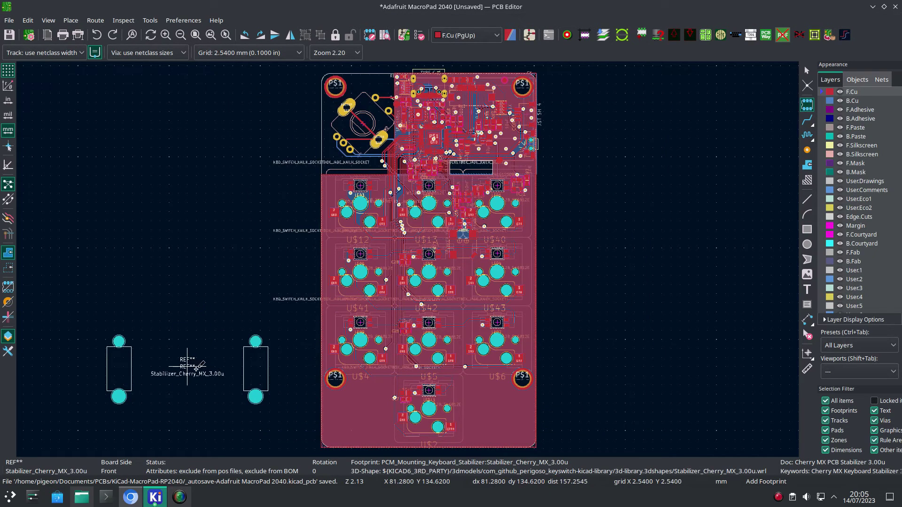
pyautogui.click(196, 369)
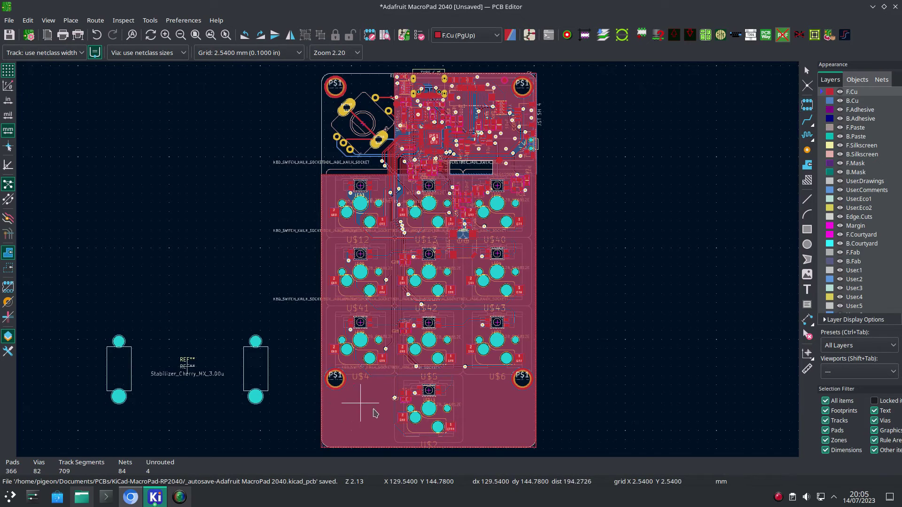
pyautogui.press('Escape')
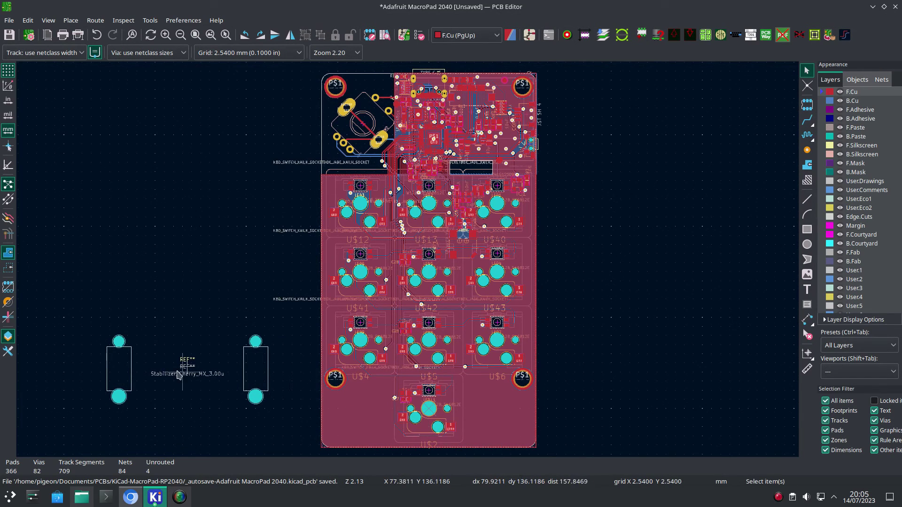
pyautogui.moveTo(187, 369); pyautogui.dragTo(430, 410)
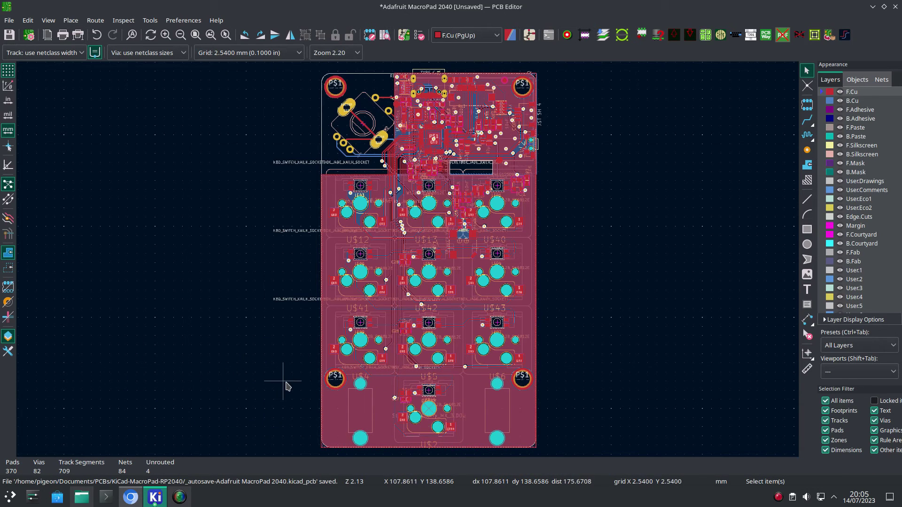
pyautogui.press('b')
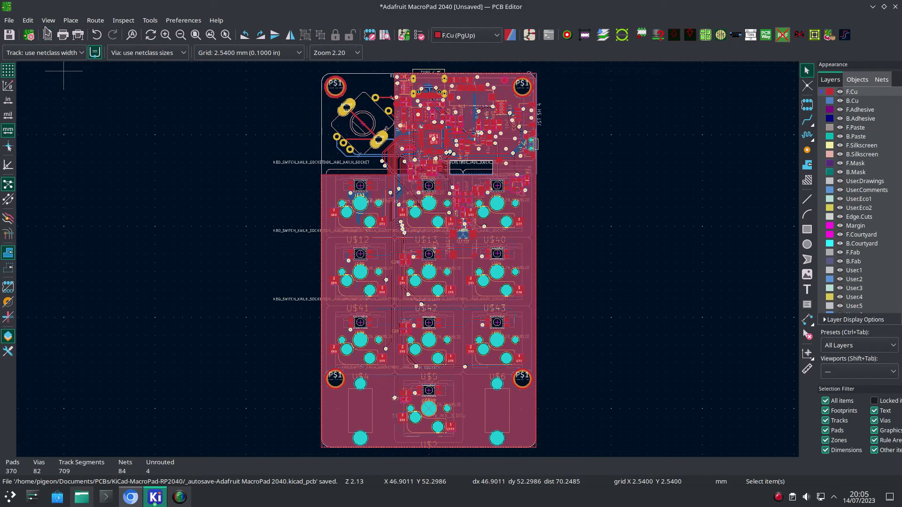
pyautogui.click(49, 20)
pyautogui.click(82, 74)
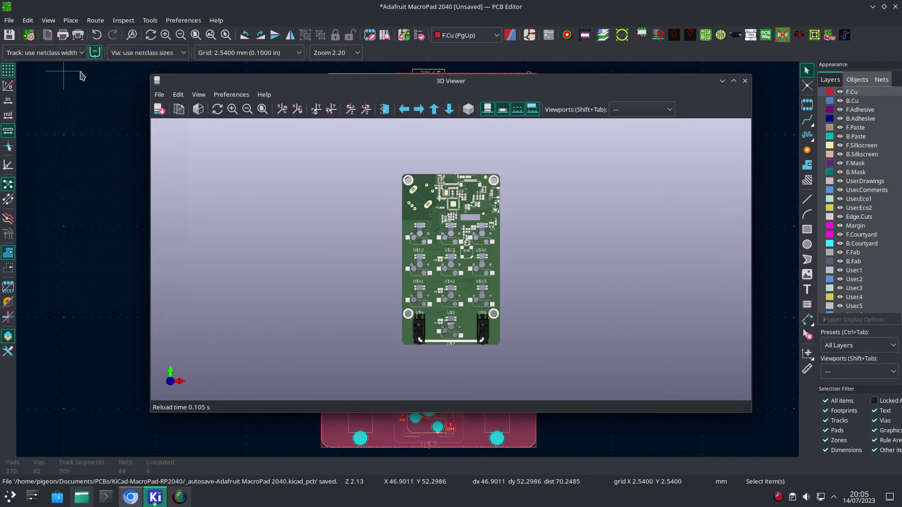
pyautogui.moveTo(342, 320); pyautogui.dragTo(373, 317)
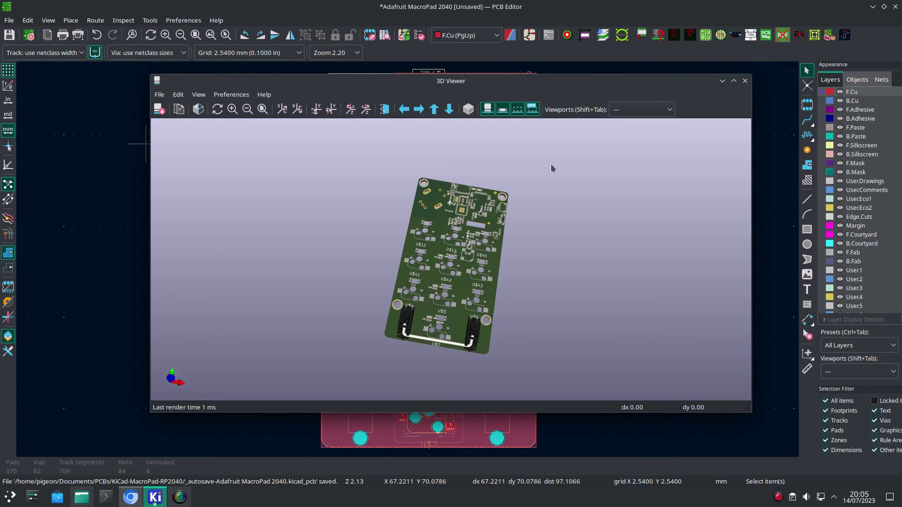
pyautogui.click(745, 81)
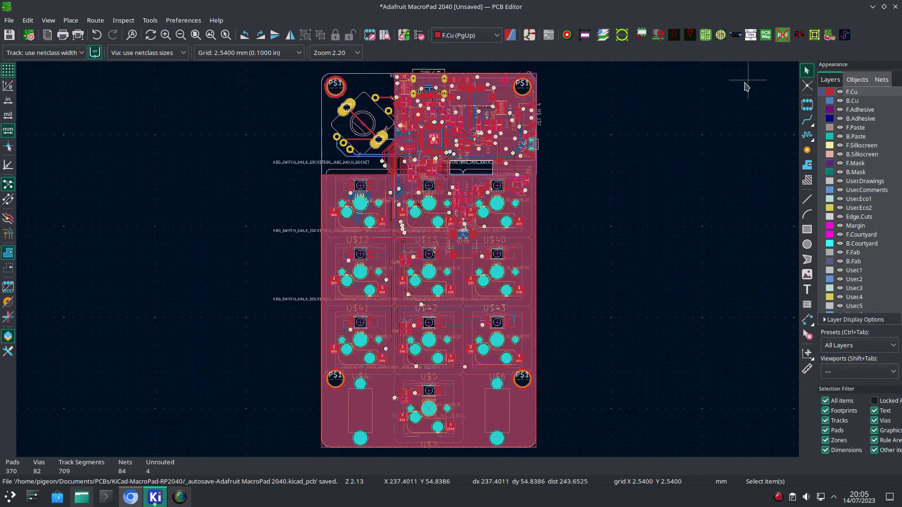
# - Flip the stabilizer to the board's back side and check it in the 3D viewer
pyautogui.click(473, 416)
pyautogui.press('f')
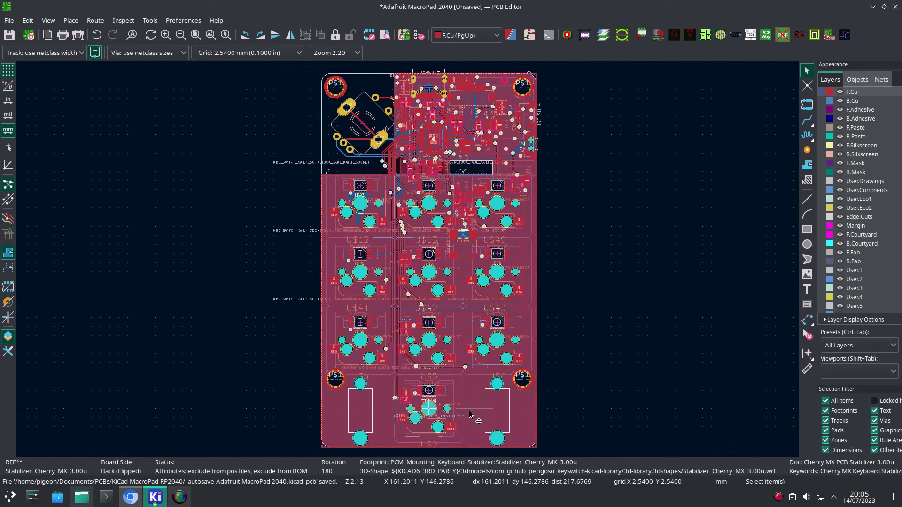
pyautogui.click(48, 21)
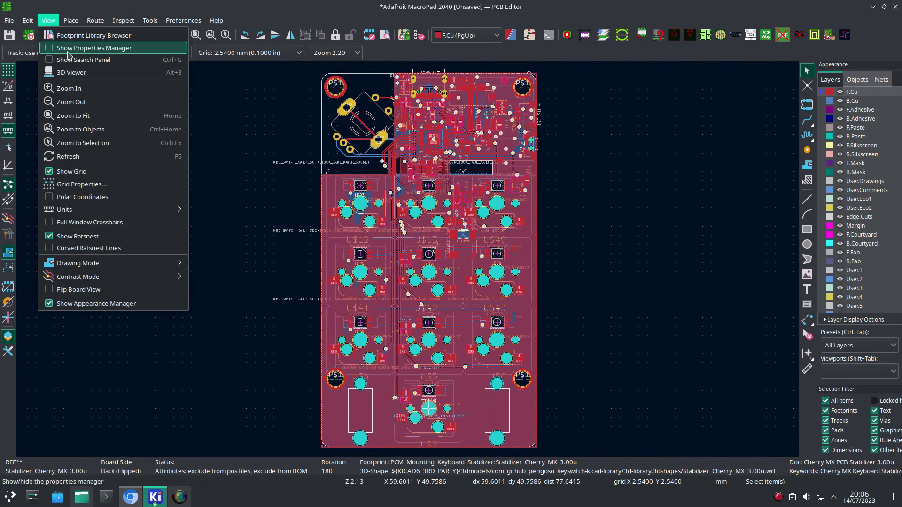
pyautogui.click(67, 72)
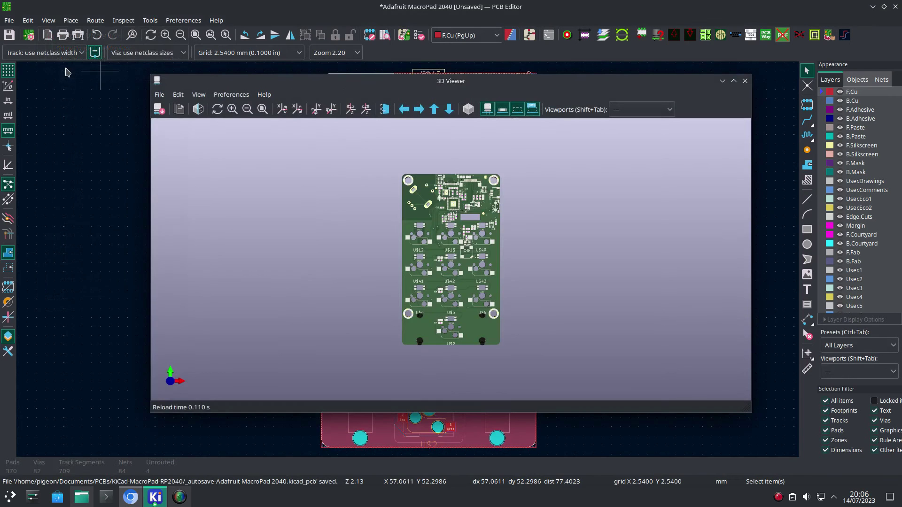
pyautogui.moveTo(246, 244); pyautogui.dragTo(730, 274)
pyautogui.moveTo(526, 289); pyautogui.dragTo(639, 295)
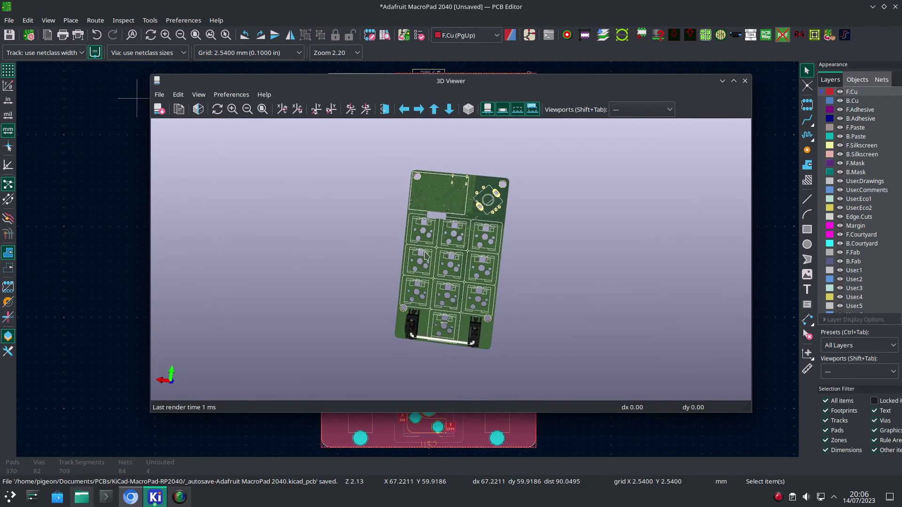
pyautogui.scroll(3, 424, 255)
pyautogui.moveTo(462, 294); pyautogui.dragTo(451, 266)
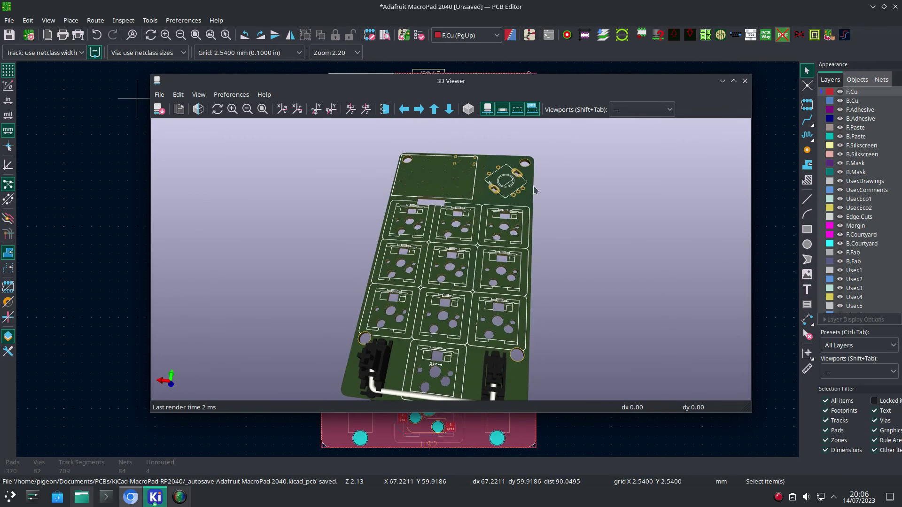
pyautogui.click(745, 81)
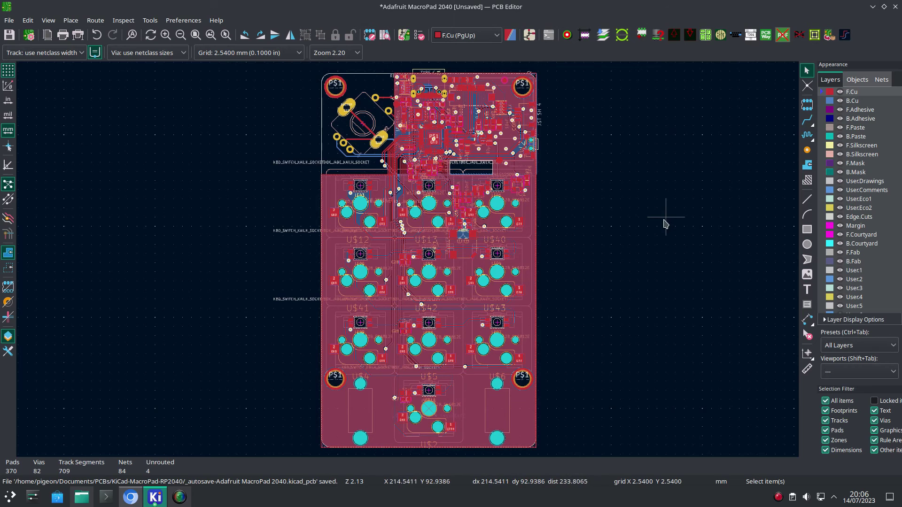
# - Place the MACROPAD_BOTTOM footprint from the Adafruit MacroPad 2040 library left of the board
pyautogui.click(807, 105)
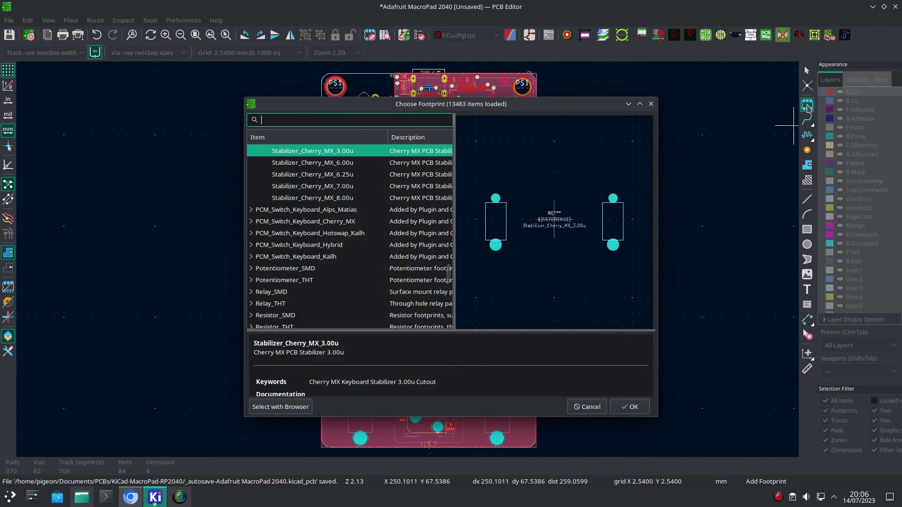
pyautogui.scroll(10, 342, 152)
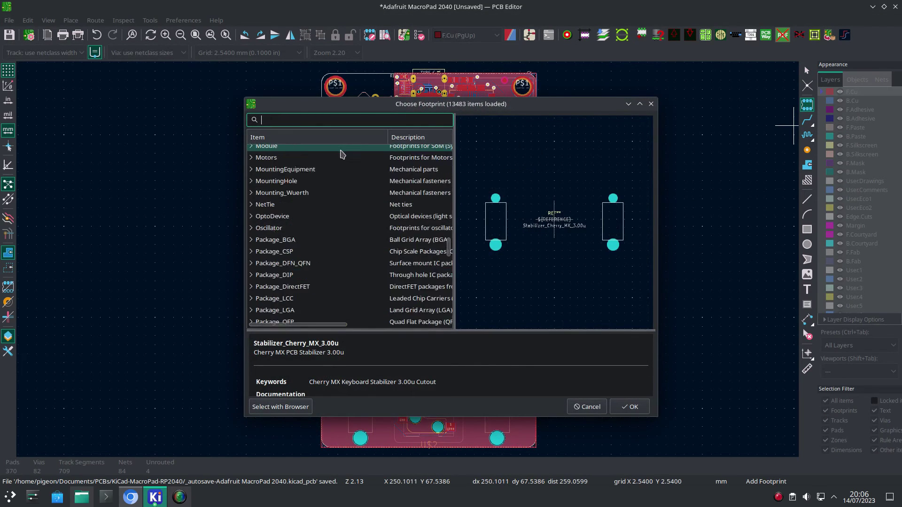
pyautogui.scroll(20, 342, 150)
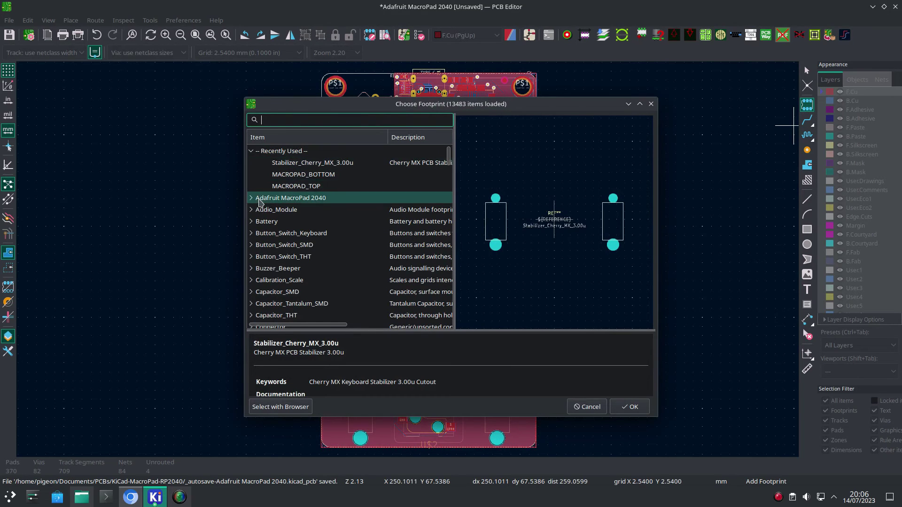
pyautogui.click(251, 198)
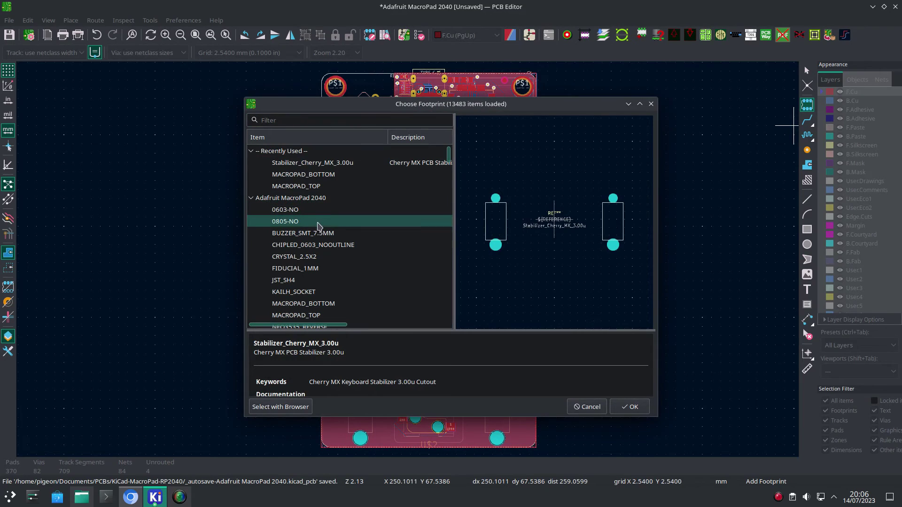
pyautogui.scroll(-1, 329, 246)
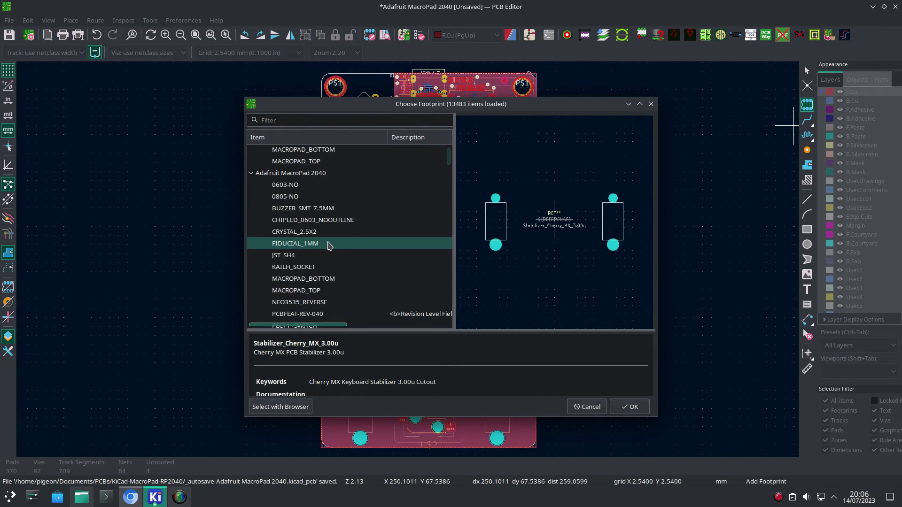
pyautogui.click(318, 280)
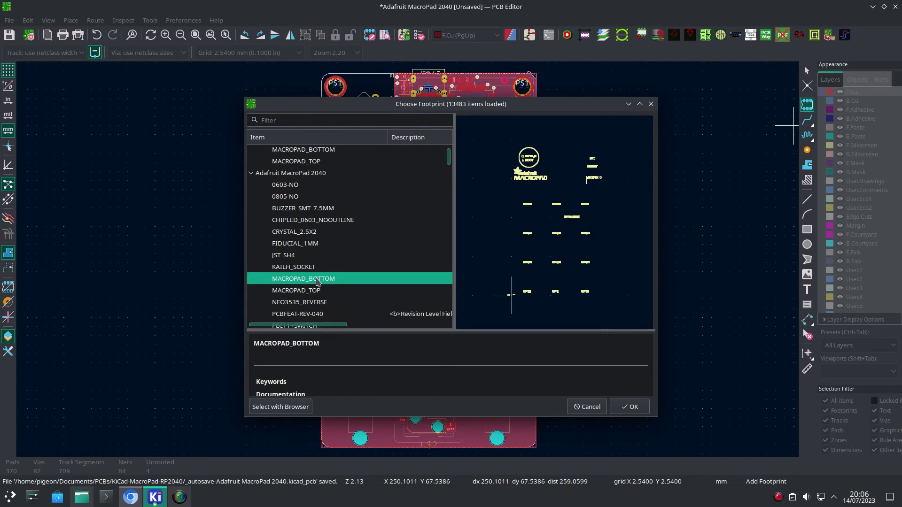
pyautogui.doubleClick(321, 273)
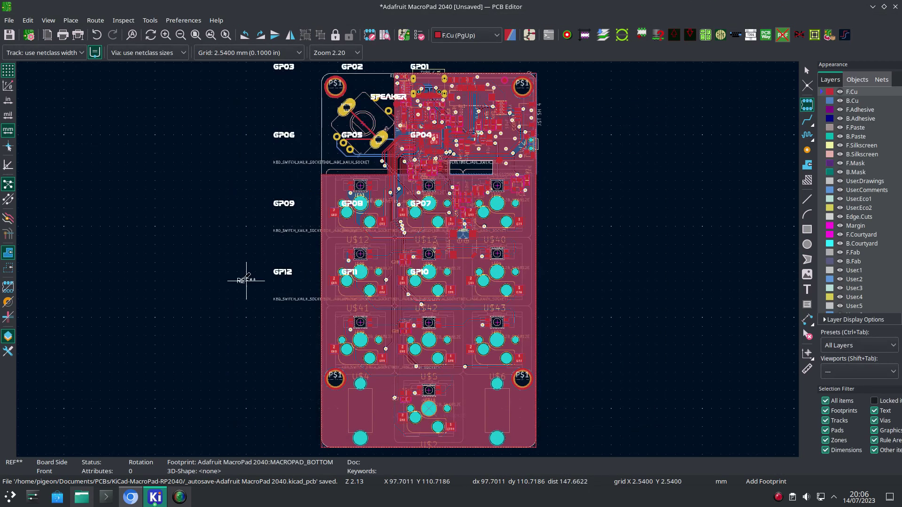
pyautogui.click(44, 382)
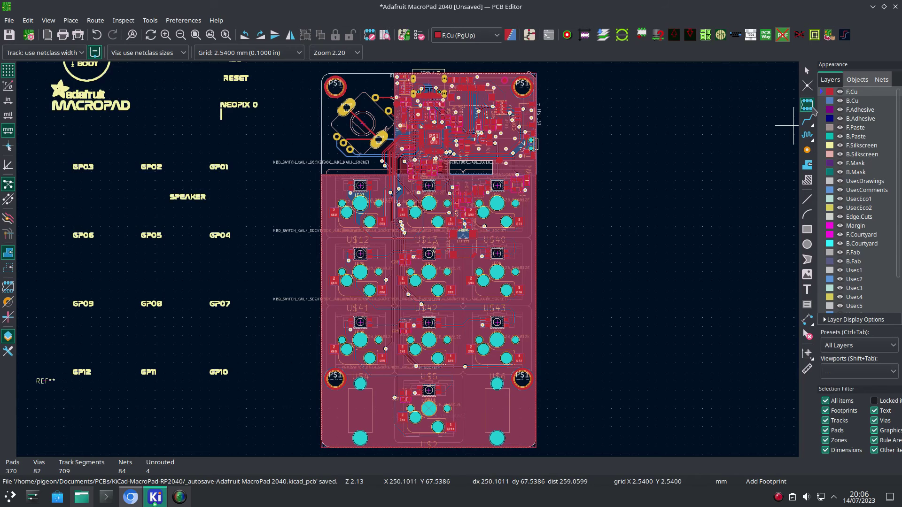
# - Pick the MACROPAD_TOP footprint for placement
pyautogui.click(778, 114)
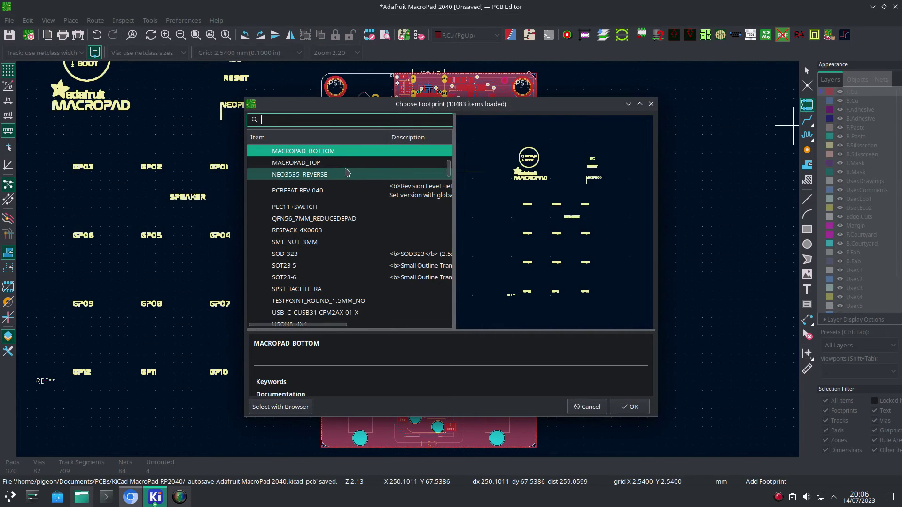
pyautogui.click(346, 164)
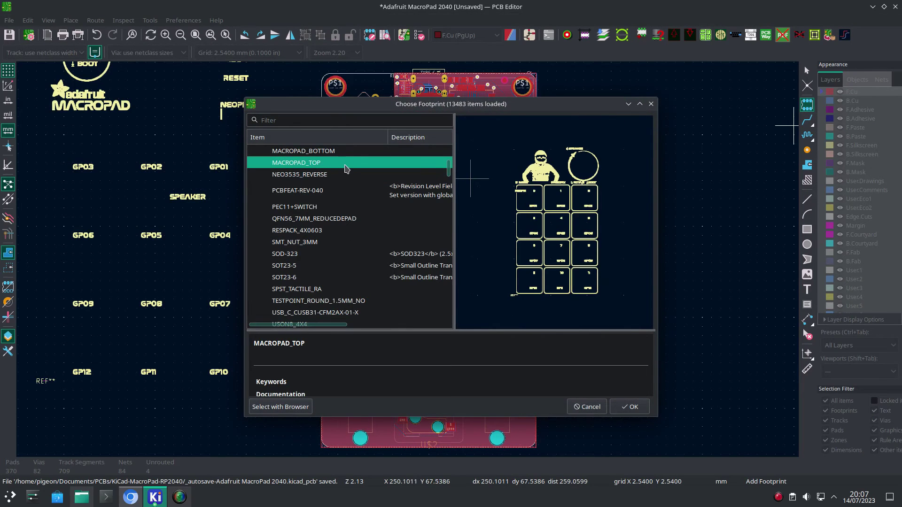
pyautogui.doubleClick(384, 164)
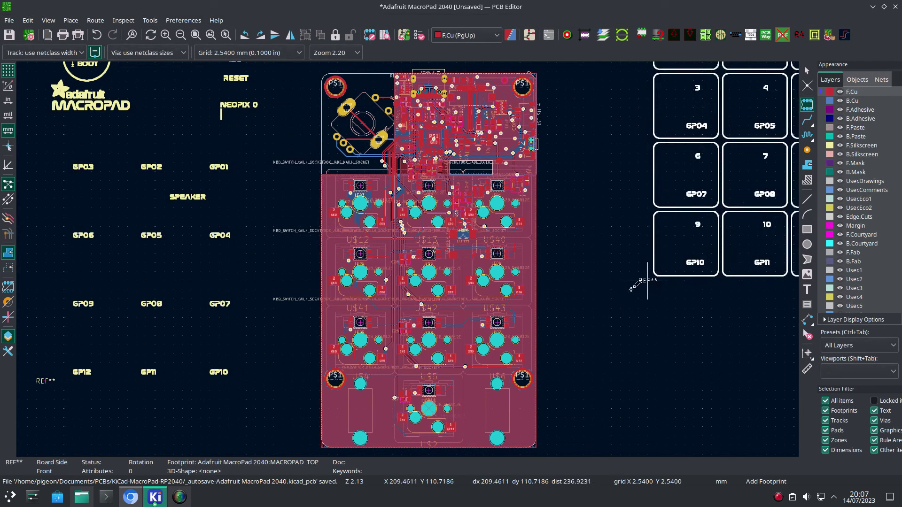
# - Place MACROPAD_TOP flipped to the back side, lined up over the board
pyautogui.click(575, 372)
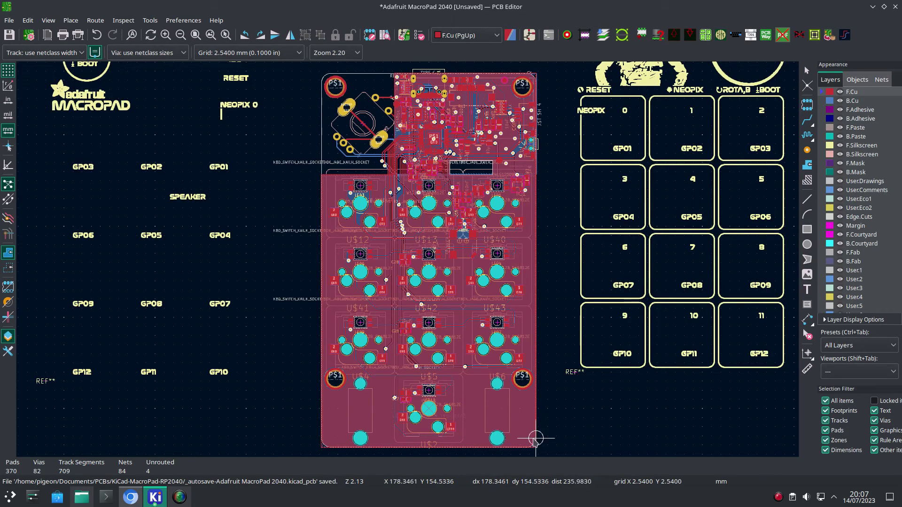
pyautogui.press('Escape')
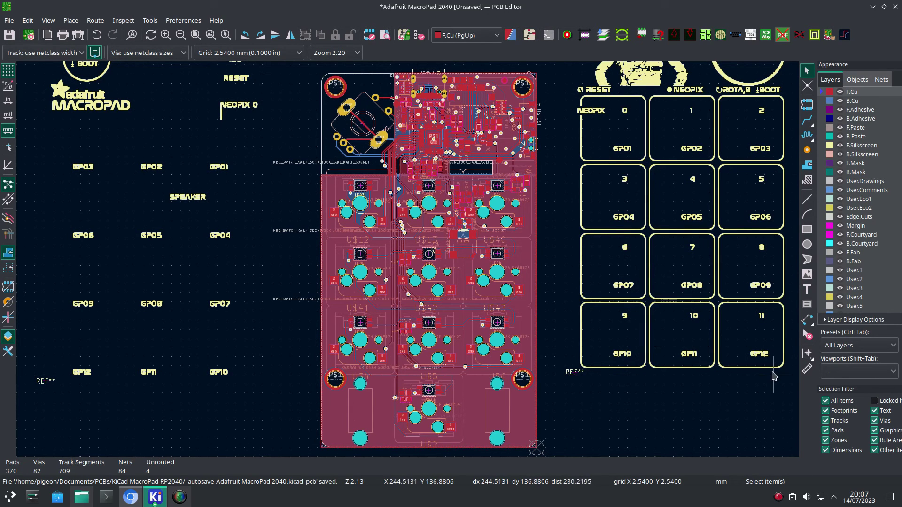
pyautogui.moveTo(774, 374); pyautogui.dragTo(321, 449)
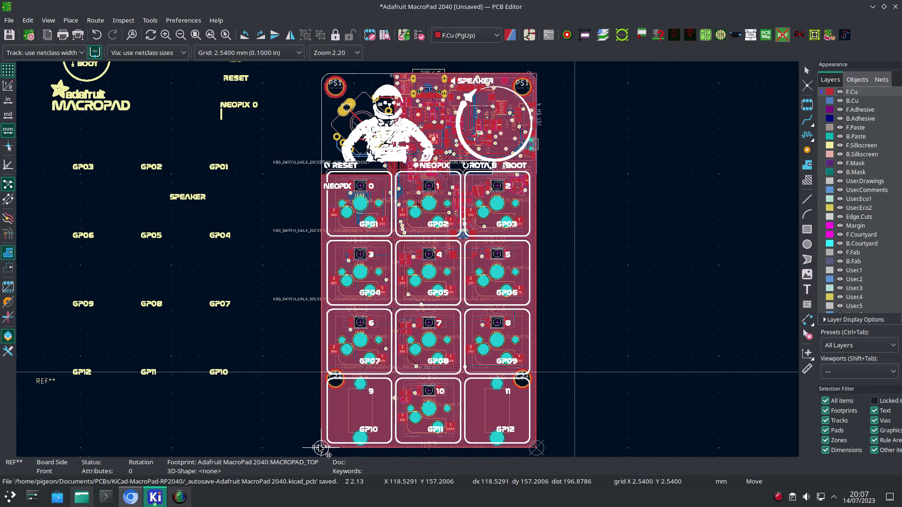
pyautogui.press('f')
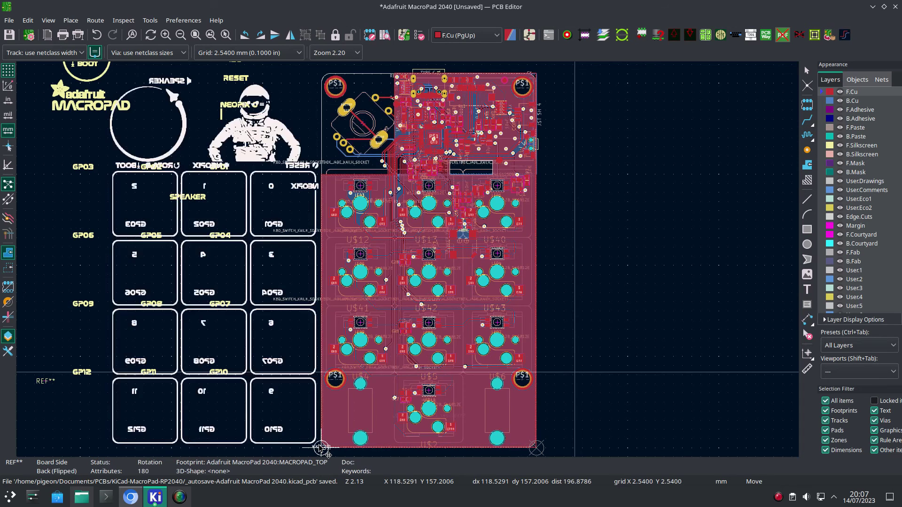
pyautogui.moveTo(341, 446); pyautogui.dragTo(534, 452)
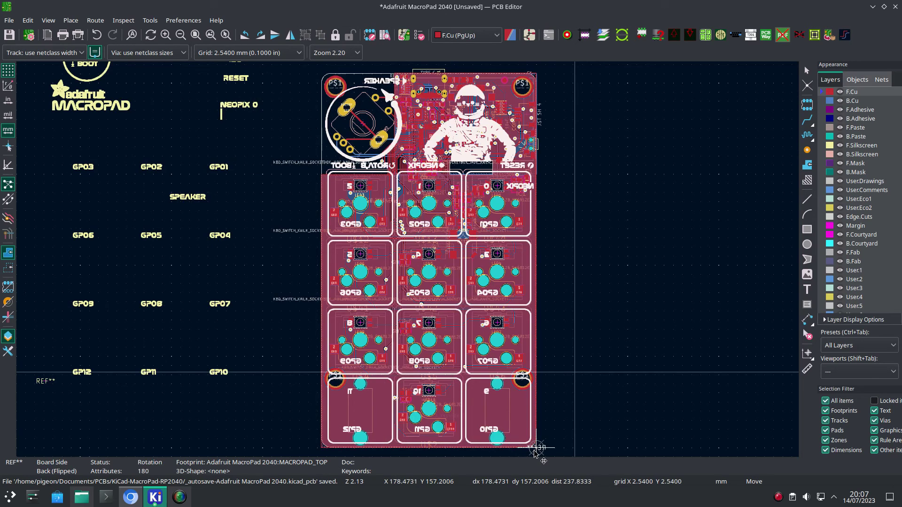
pyautogui.click(534, 452)
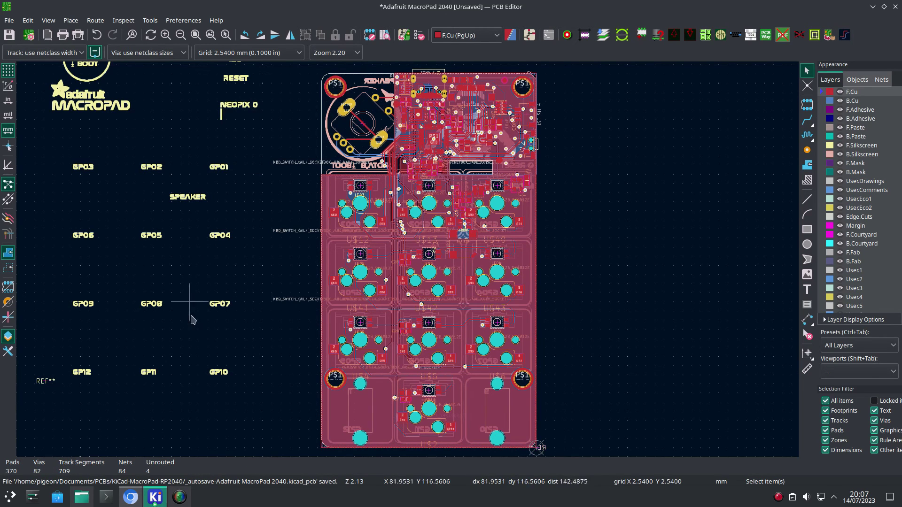
# - Move the MACROPAD_BOTTOM graphic onto the board over the keys
pyautogui.click(226, 393)
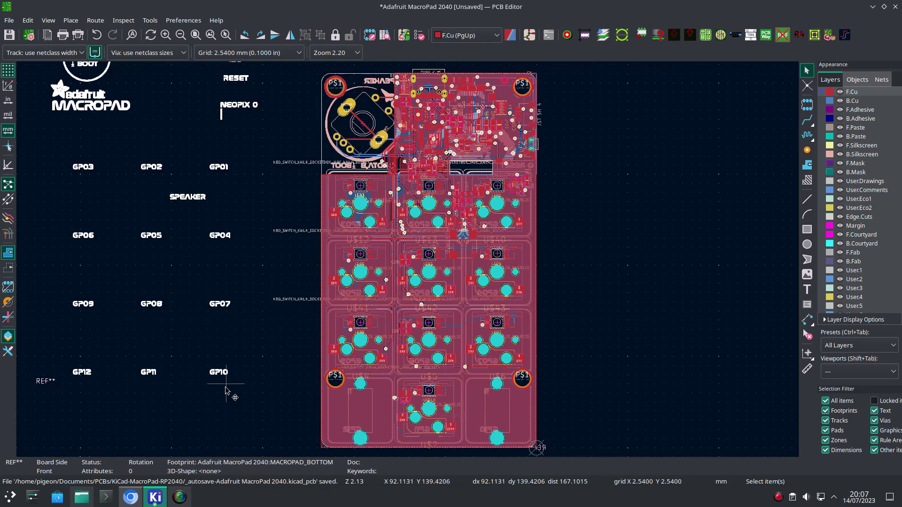
pyautogui.press('m')
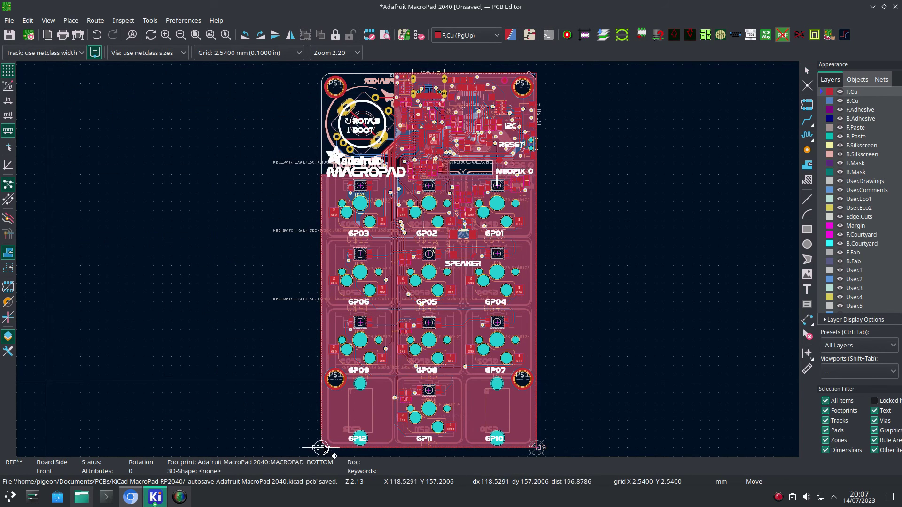
pyautogui.click(321, 448)
pyautogui.click(162, 357)
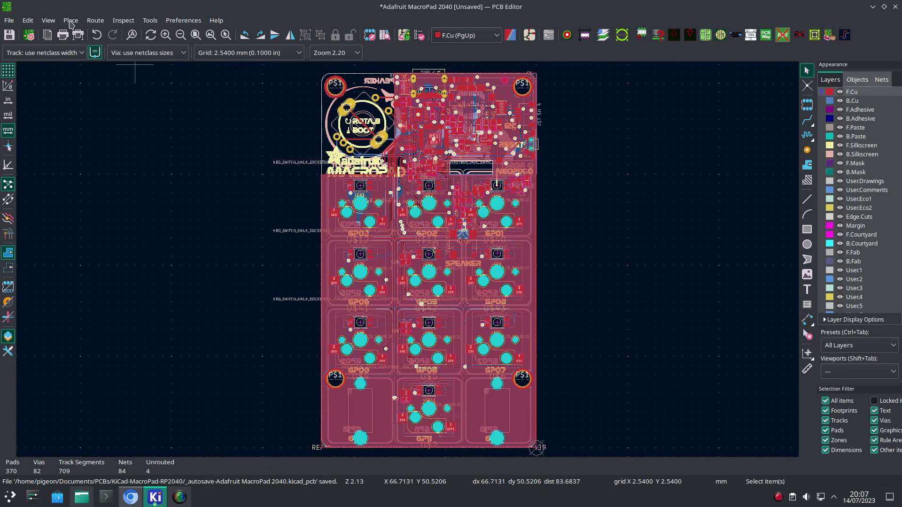
pyautogui.click(49, 20)
pyautogui.click(74, 71)
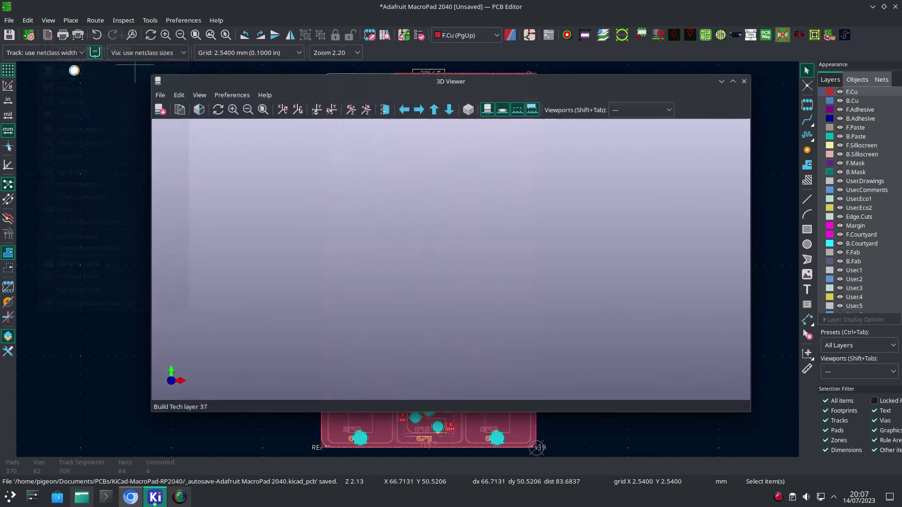
pyautogui.scroll(3, 421, 302)
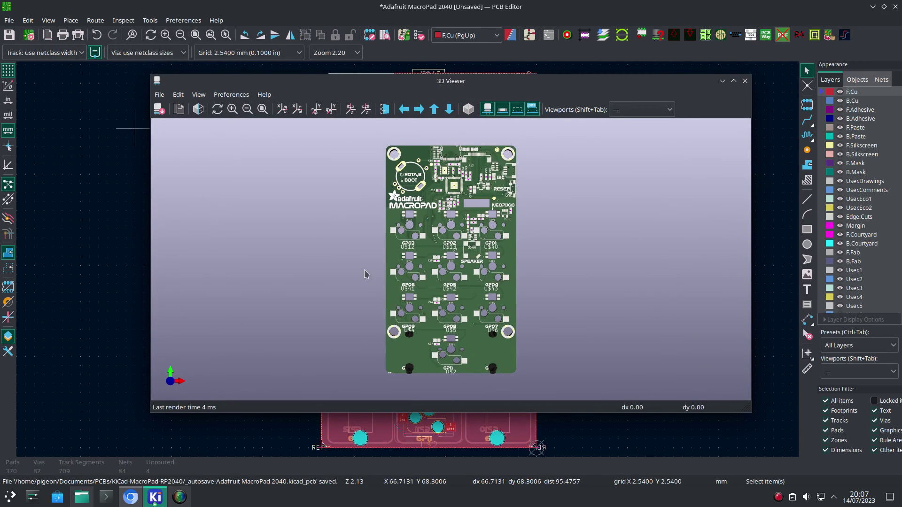
pyautogui.moveTo(301, 261); pyautogui.dragTo(822, 289)
pyautogui.moveTo(519, 286); pyautogui.dragTo(677, 207)
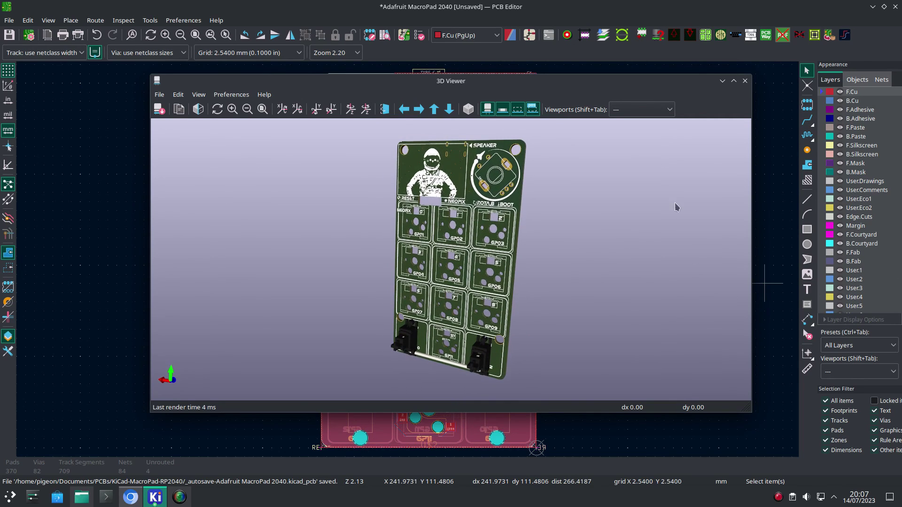
pyautogui.click(745, 82)
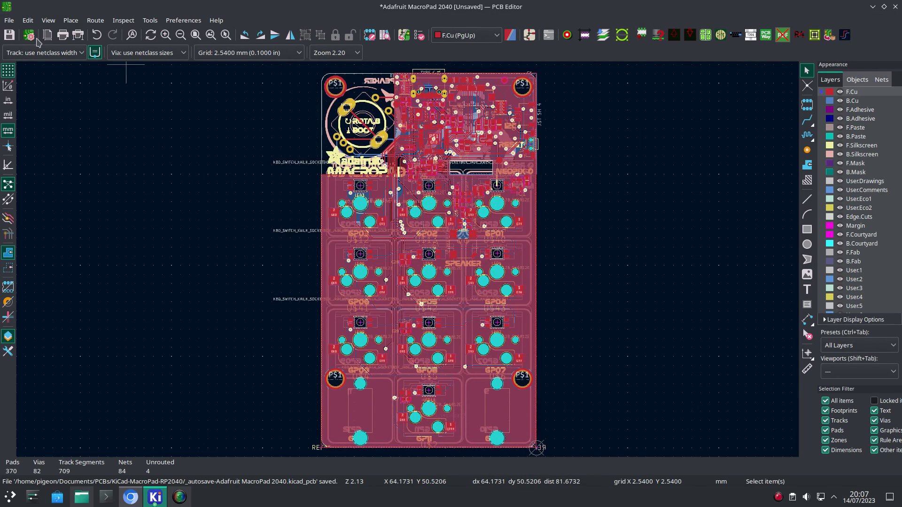
# - Open the Gerber plot settings under File > Fabrication Outputs, then close them
pyautogui.click(9, 20)
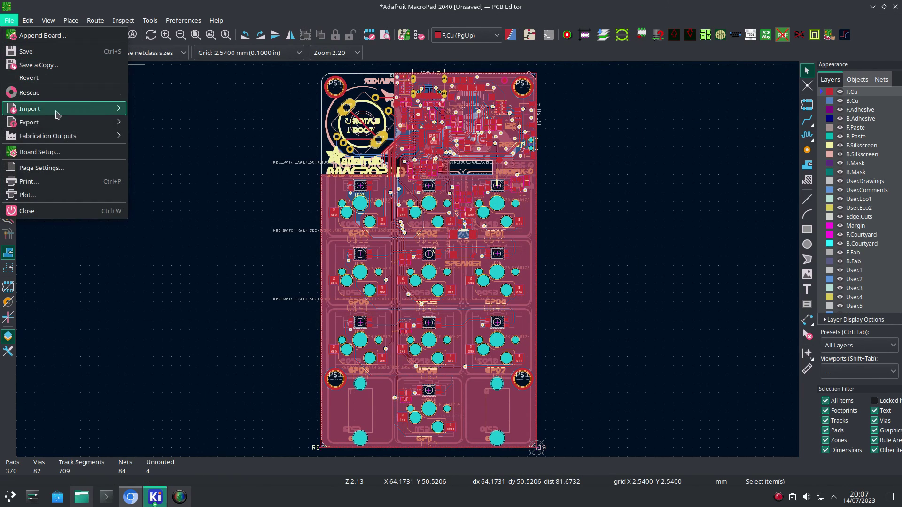
pyautogui.moveTo(69, 137)
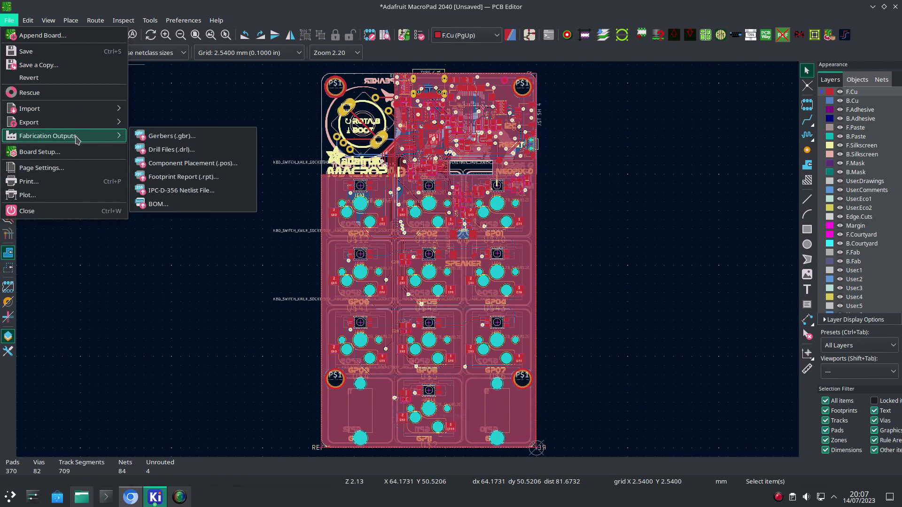
pyautogui.click(156, 137)
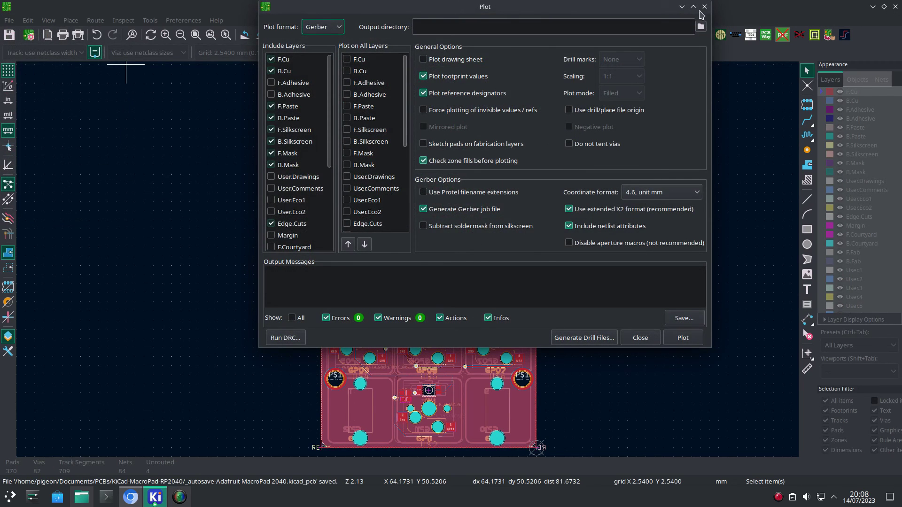
pyautogui.click(704, 7)
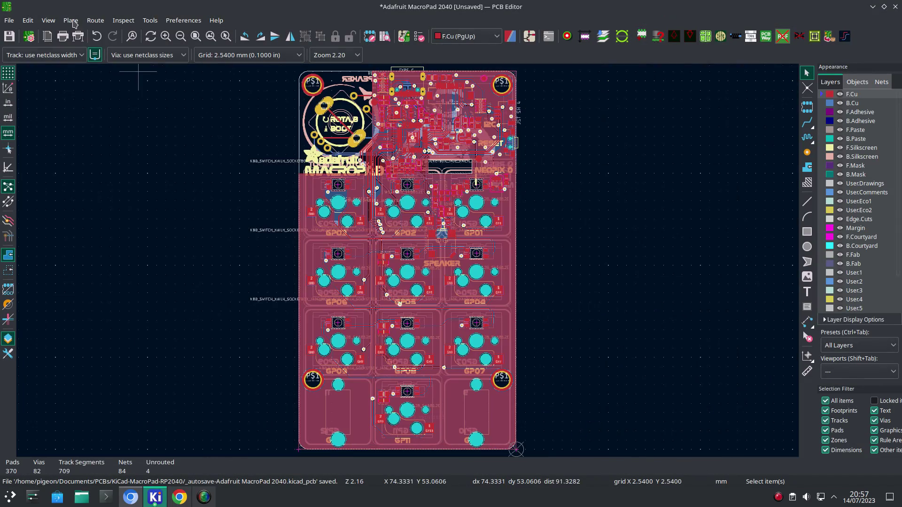
# - Open the 3D Viewer from the View menu
pyautogui.click(52, 21)
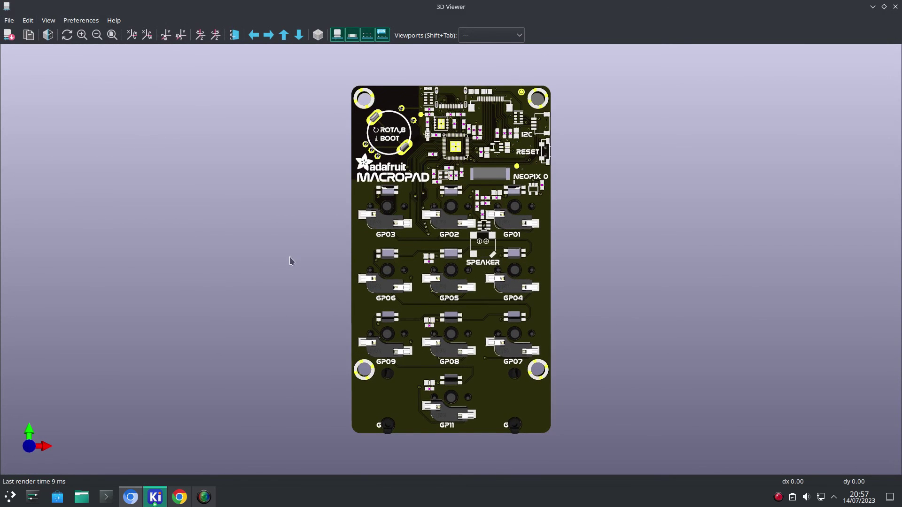
# - Tilt the board in 3D to inspect the switches, then close the viewer
pyautogui.moveTo(292, 260); pyautogui.dragTo(811, 278)
pyautogui.moveTo(609, 361); pyautogui.dragTo(596, 384)
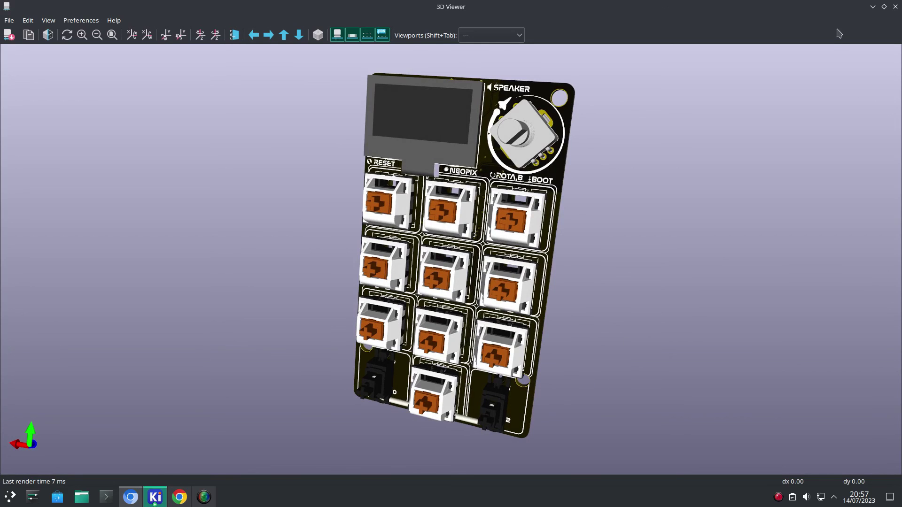
pyautogui.click(895, 7)
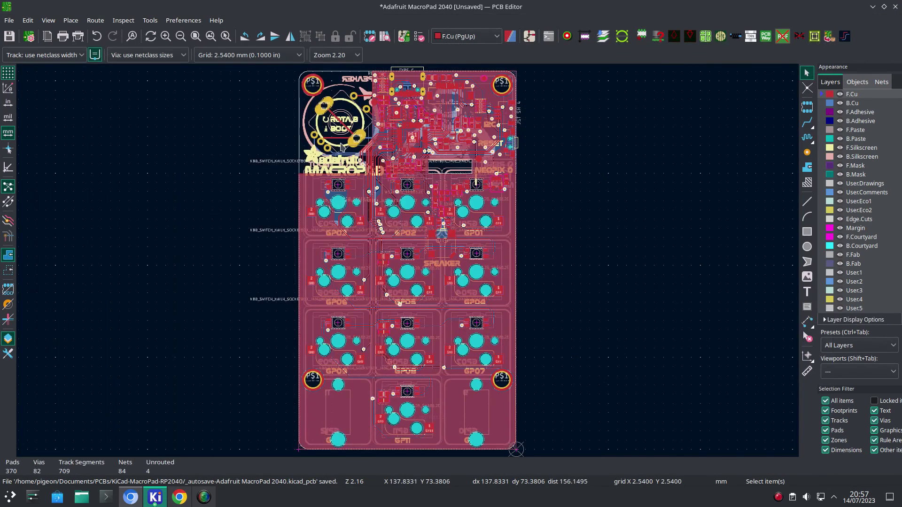
# - Minimise the PCB Editor and the KiCad project manager
pyautogui.click(9, 20)
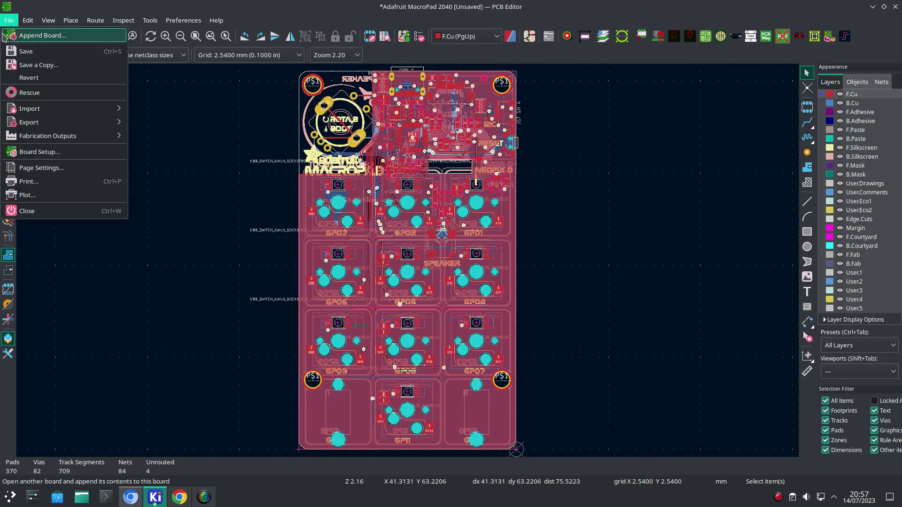
pyautogui.moveTo(72, 136)
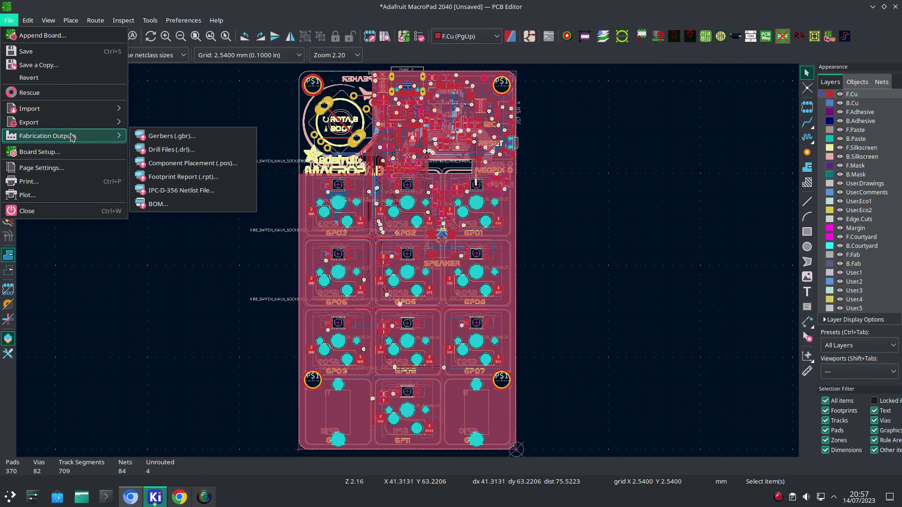
pyautogui.click(183, 109)
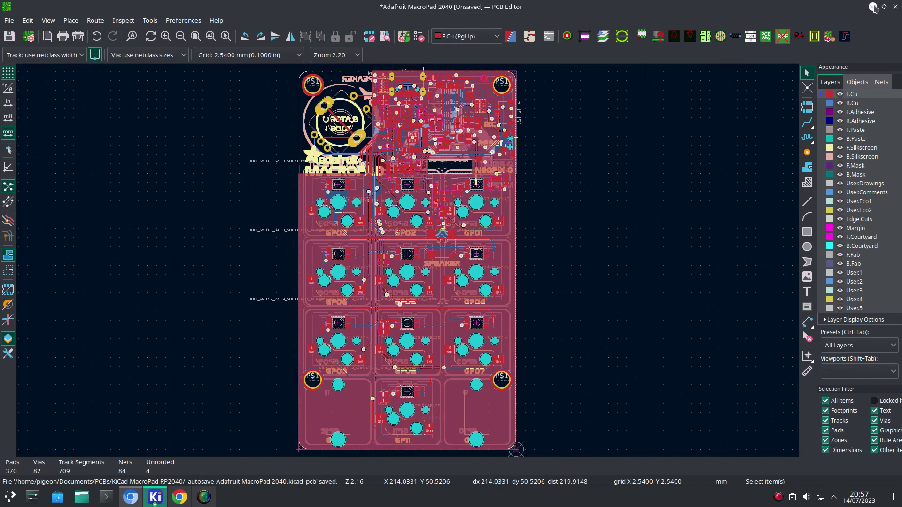
pyautogui.click(872, 7)
pyautogui.click(872, 6)
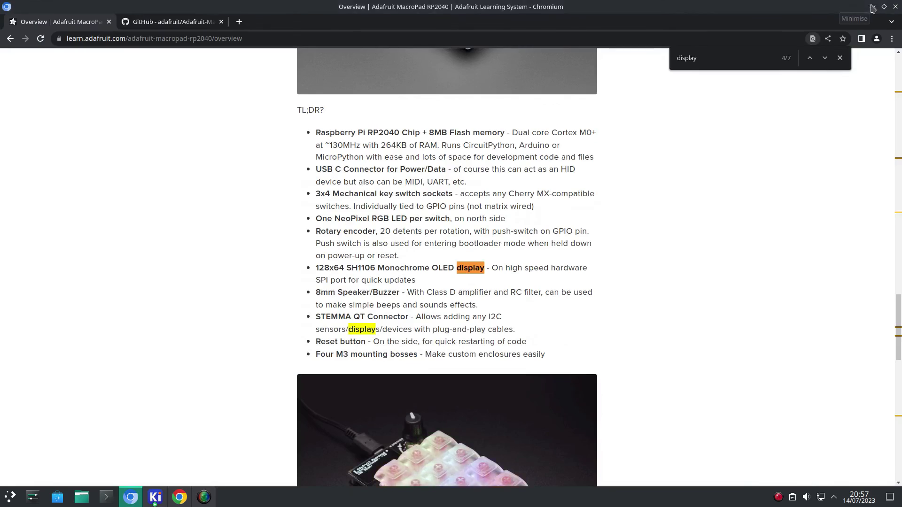